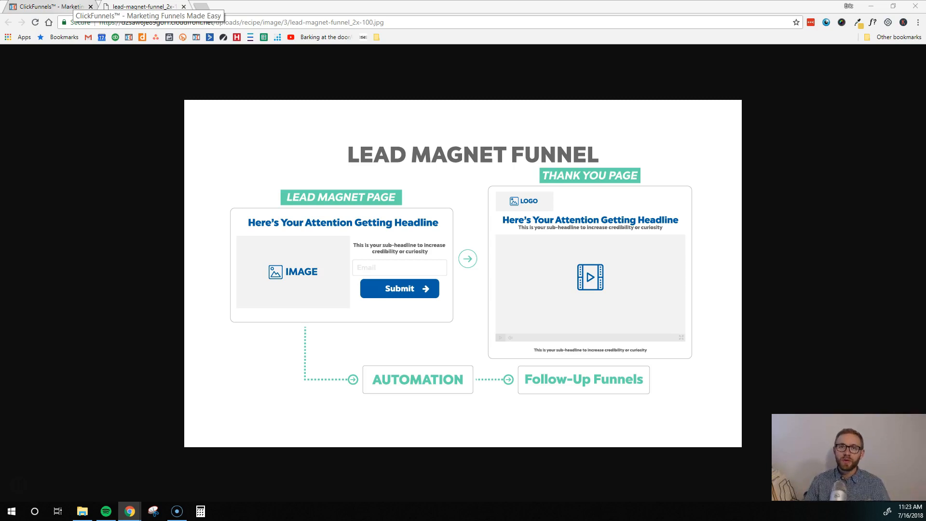
Step: Switch from the lead magnet funnel diagram to the ClickFunnels funnels dashboard tab
{"action": "left_click", "coordinate": [72, 6]}
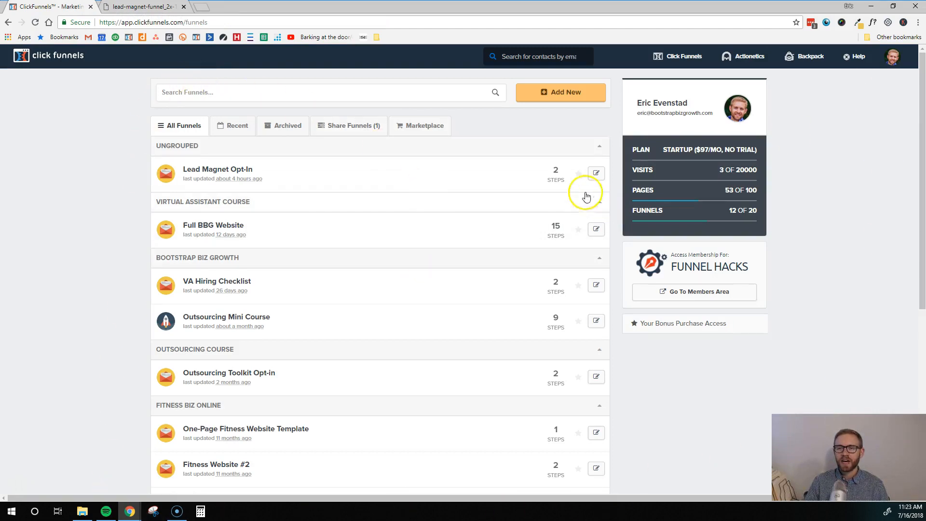
Step: Start a new funnel built from the ClickFunnels cookbook
{"action": "left_click", "coordinate": [574, 94]}
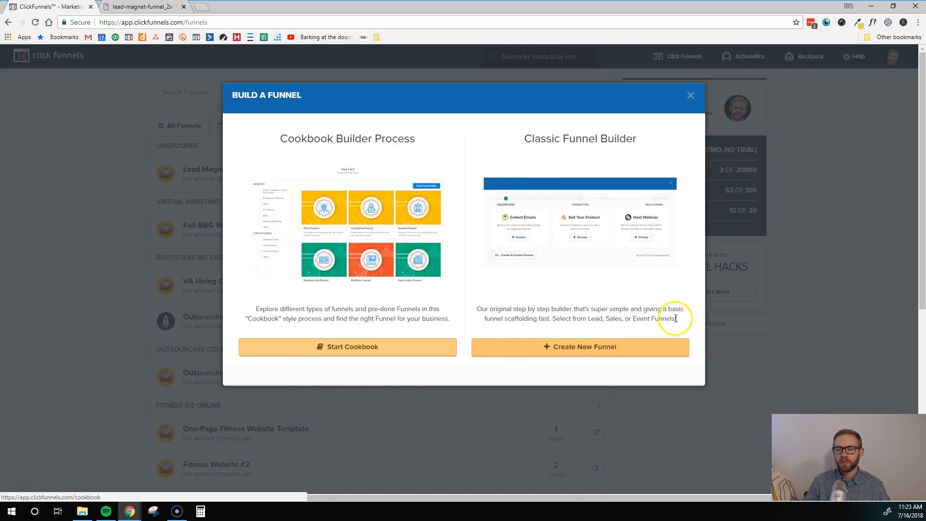
{"action": "left_click", "coordinate": [336, 351]}
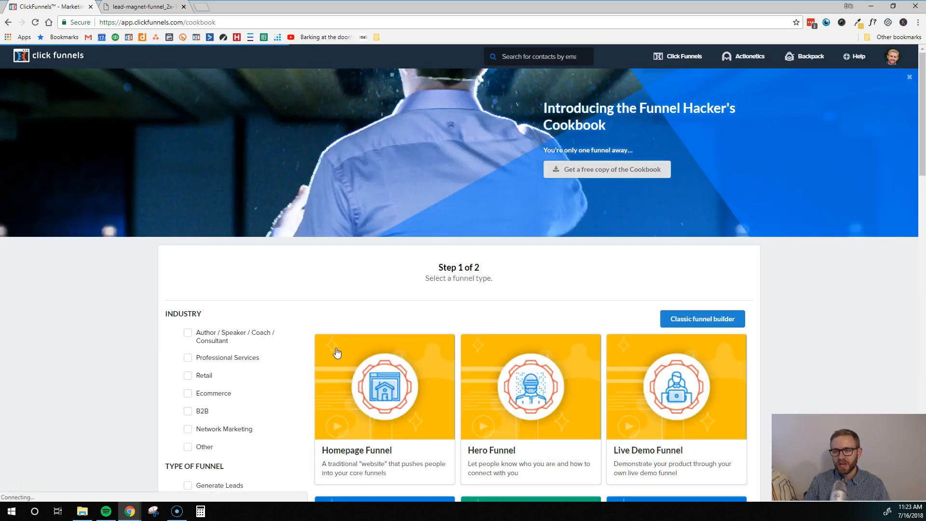
{"action": "mouse_move", "coordinate": [331, 351]}
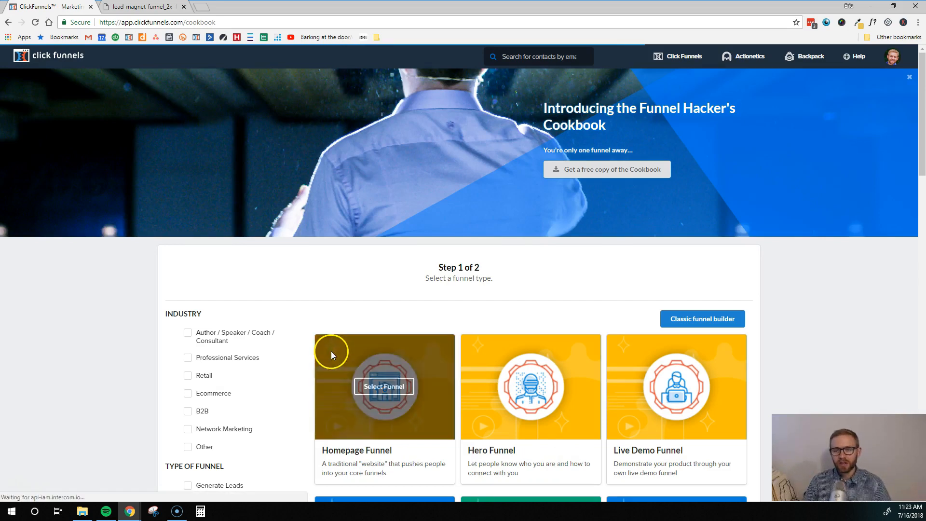
{"action": "scroll", "coordinate": [357, 299], "scroll_direction": "down", "scroll_amount": 2}
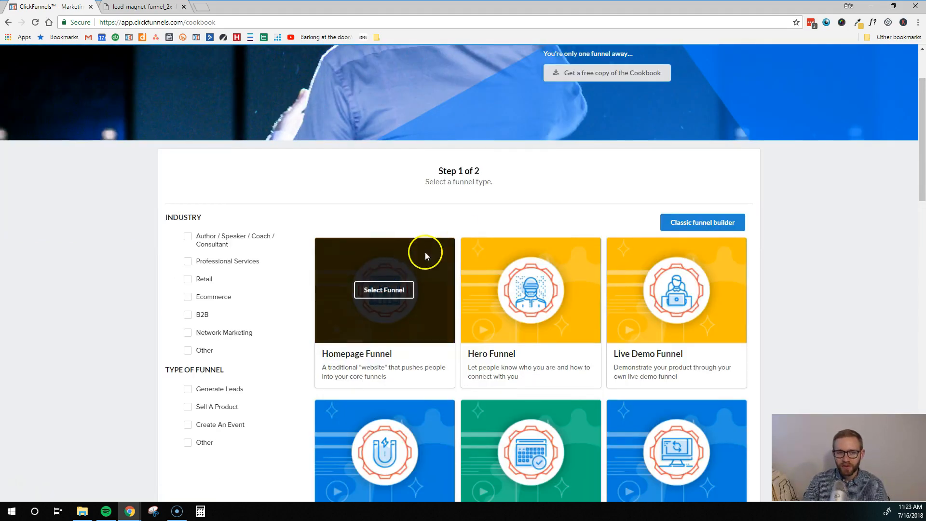
{"action": "scroll", "coordinate": [434, 241], "scroll_direction": "down", "scroll_amount": 1}
{"action": "scroll", "coordinate": [292, 353], "scroll_direction": "down", "scroll_amount": 2}
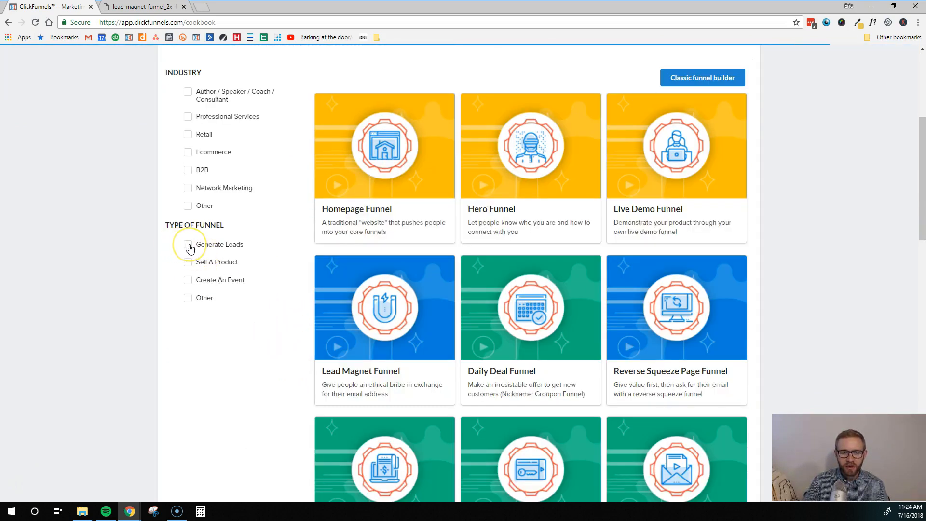
Step: Filter to Generate Leads and I Want Their Contact Info, then choose the Lead Magnet Funnel recipe
{"action": "left_click", "coordinate": [188, 245]}
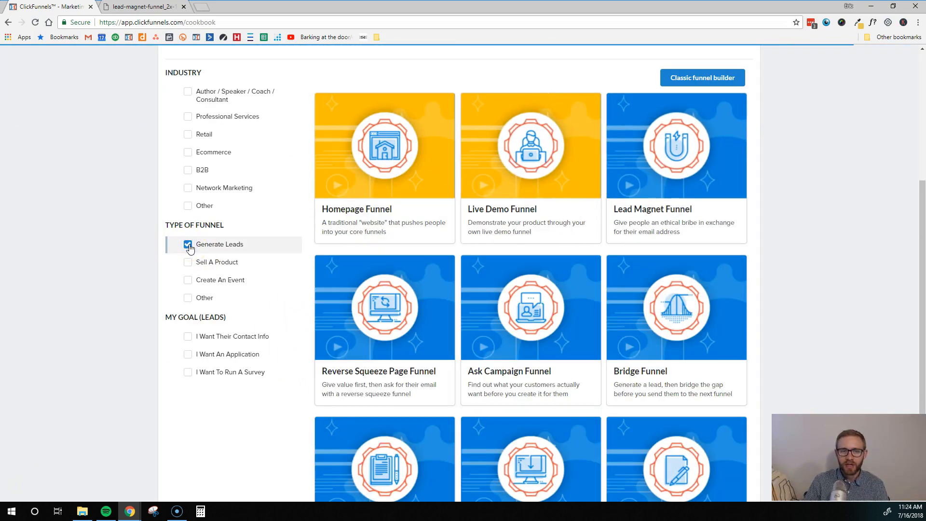
{"action": "left_click", "coordinate": [188, 337]}
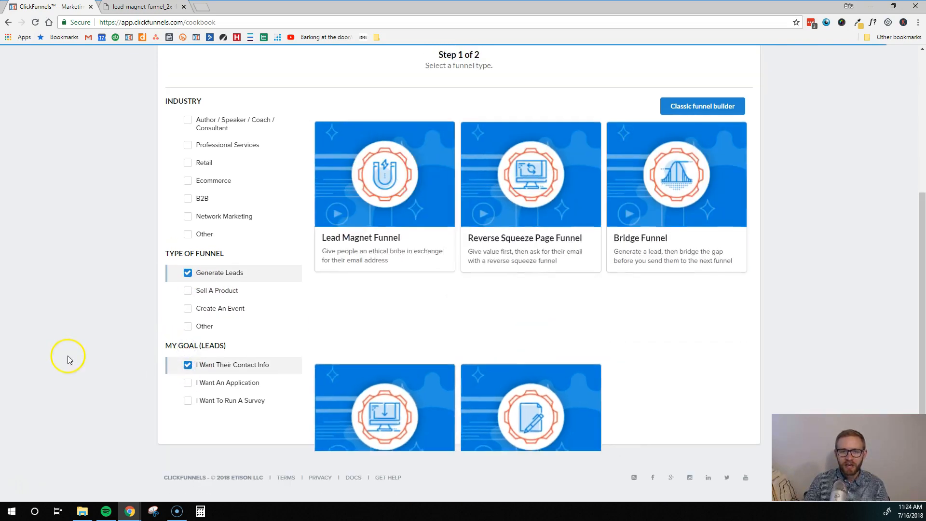
{"action": "mouse_move", "coordinate": [379, 179]}
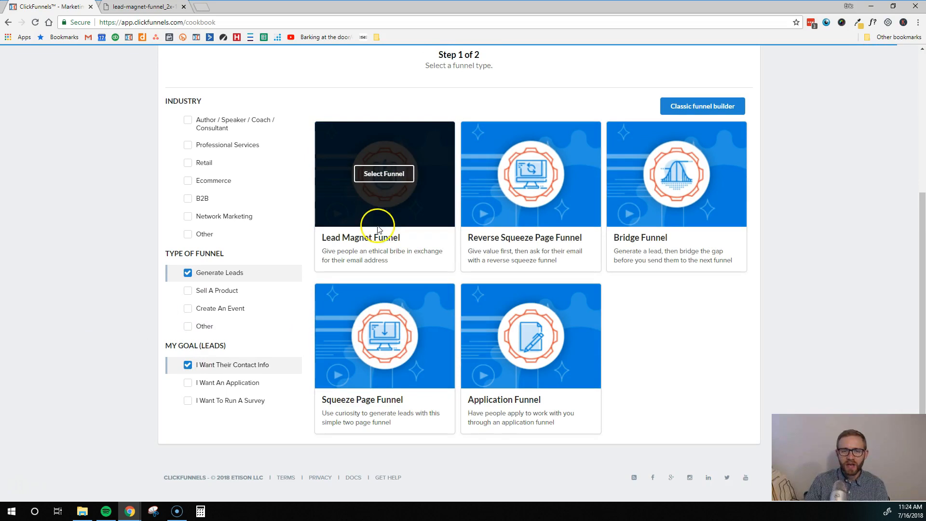
{"action": "left_click", "coordinate": [398, 181]}
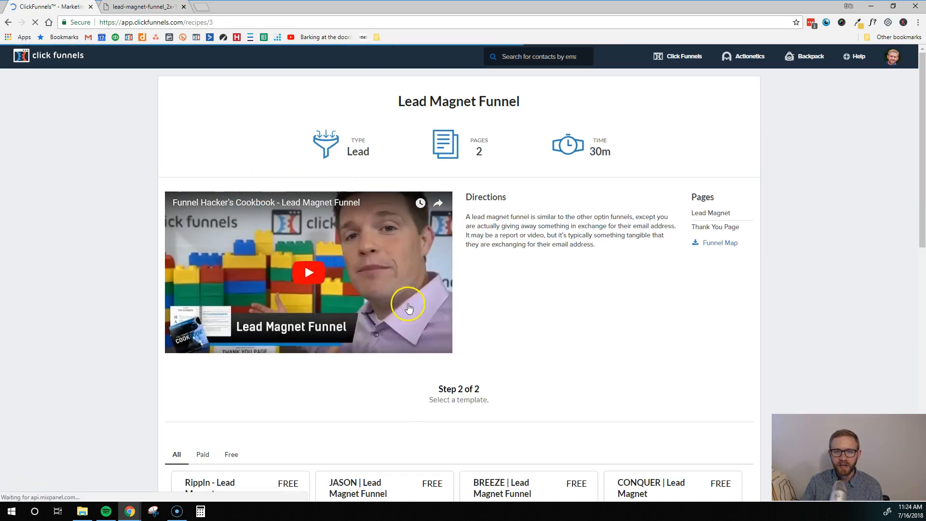
Step: Play the Lead Magnet Funnel explainer video and scroll through the recipe page
{"action": "left_click", "coordinate": [302, 281]}
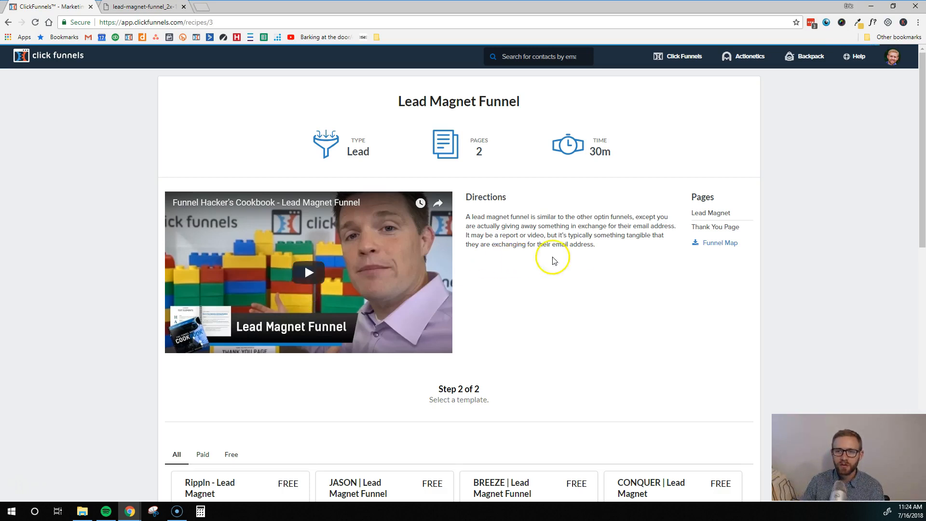
{"action": "scroll", "coordinate": [559, 275], "scroll_direction": "down", "scroll_amount": 2}
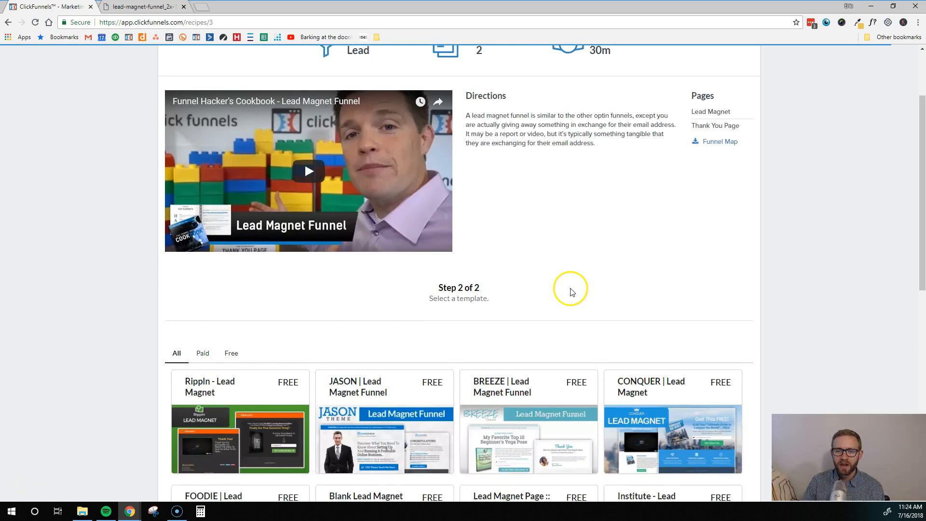
{"action": "scroll", "coordinate": [571, 292], "scroll_direction": "down", "scroll_amount": 6}
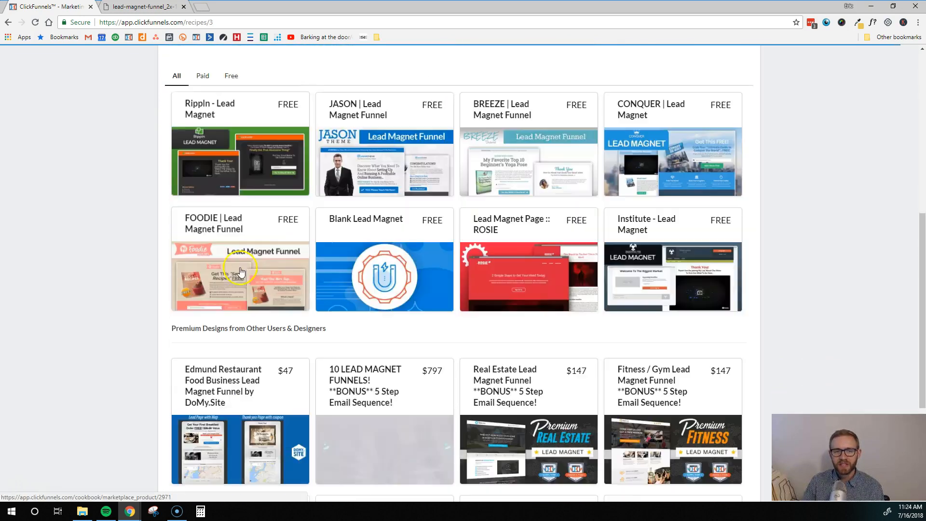
{"action": "scroll", "coordinate": [251, 275], "scroll_direction": "down", "scroll_amount": 1}
{"action": "scroll", "coordinate": [290, 144], "scroll_direction": "up", "scroll_amount": 1}
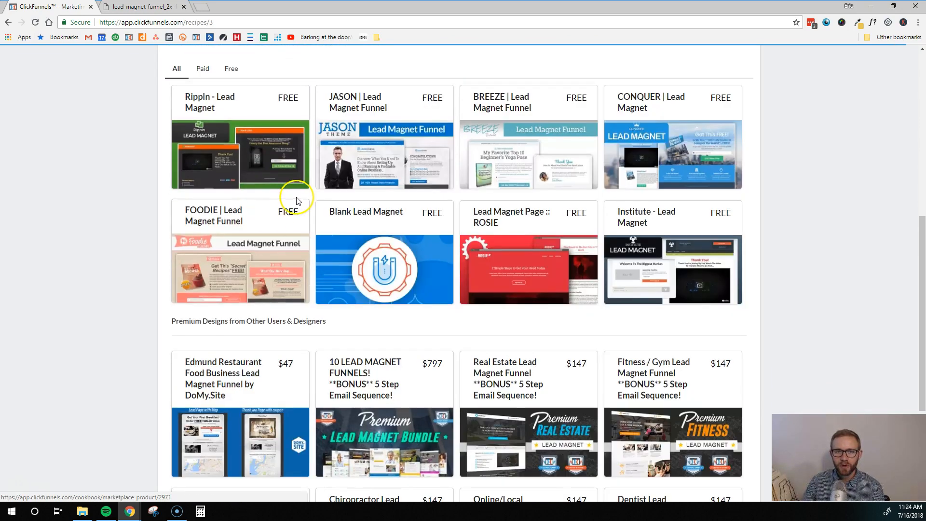
Step: Review the free CONQUER template, then go back and pick the Blank Lead Magnet template
{"action": "left_click", "coordinate": [660, 177]}
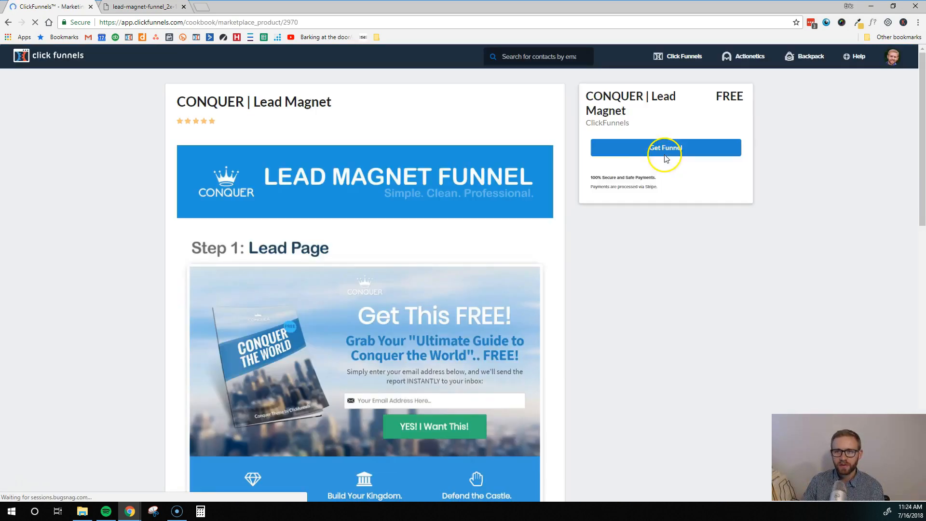
{"action": "left_click", "coordinate": [456, 218]}
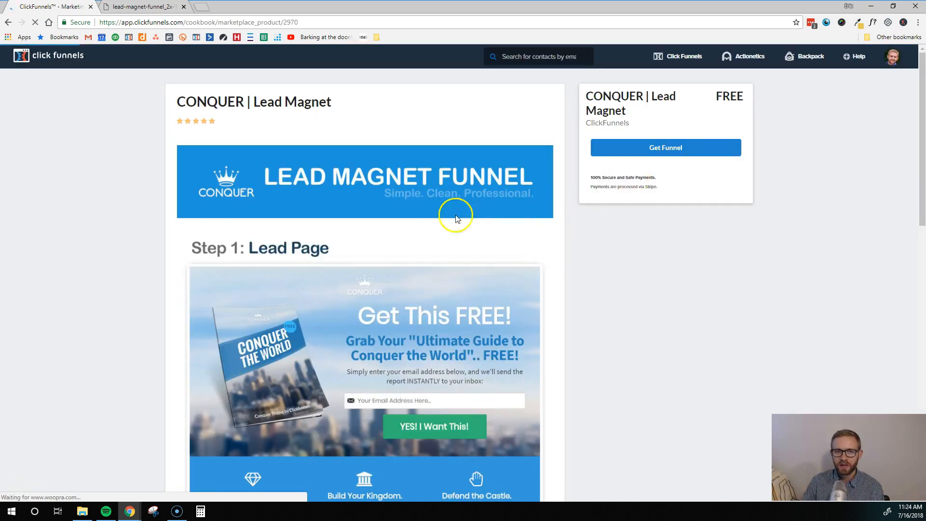
{"action": "scroll", "coordinate": [381, 196], "scroll_direction": "down", "scroll_amount": 3}
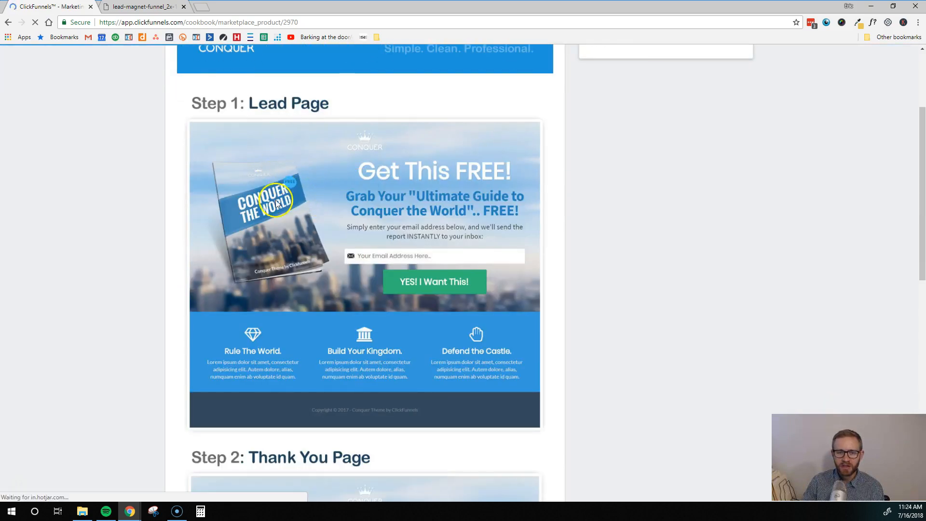
{"action": "scroll", "coordinate": [277, 202], "scroll_direction": "down", "scroll_amount": 1}
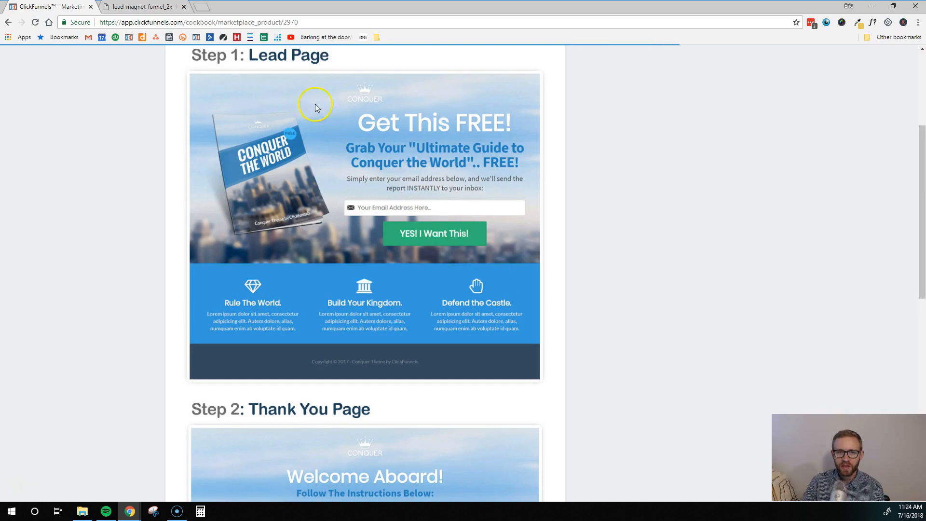
{"action": "scroll", "coordinate": [366, 217], "scroll_direction": "down", "scroll_amount": 8}
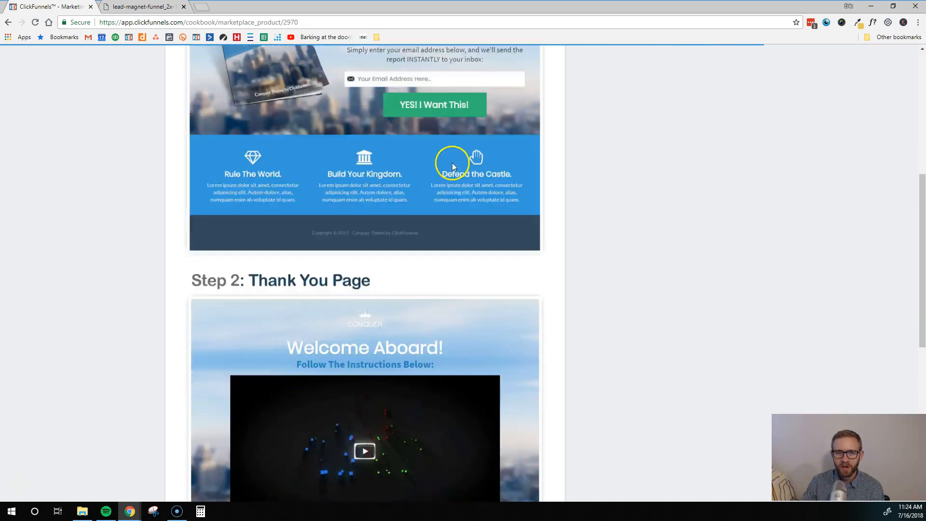
{"action": "scroll", "coordinate": [410, 131], "scroll_direction": "down", "scroll_amount": 2}
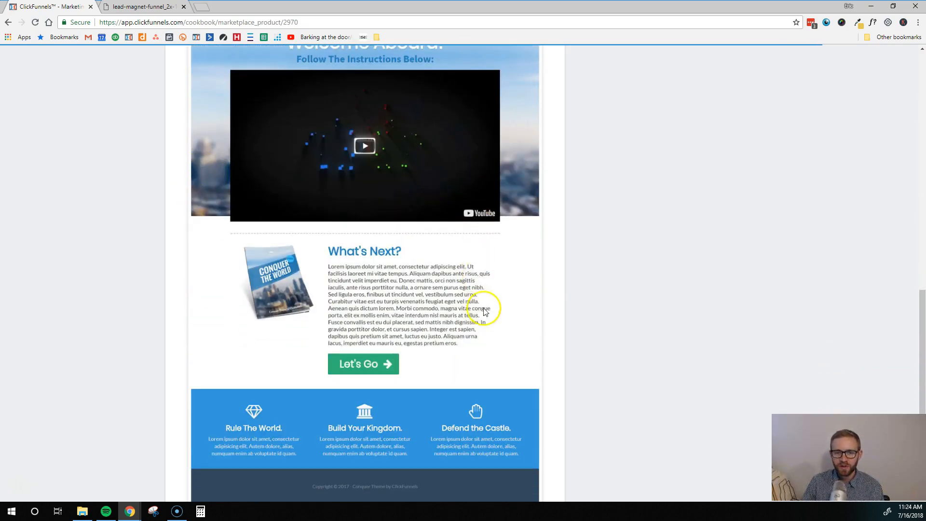
{"action": "scroll", "coordinate": [434, 338], "scroll_direction": "down", "scroll_amount": 2}
{"action": "scroll", "coordinate": [348, 338], "scroll_direction": "up", "scroll_amount": 5}
{"action": "scroll", "coordinate": [383, 275], "scroll_direction": "up", "scroll_amount": 13}
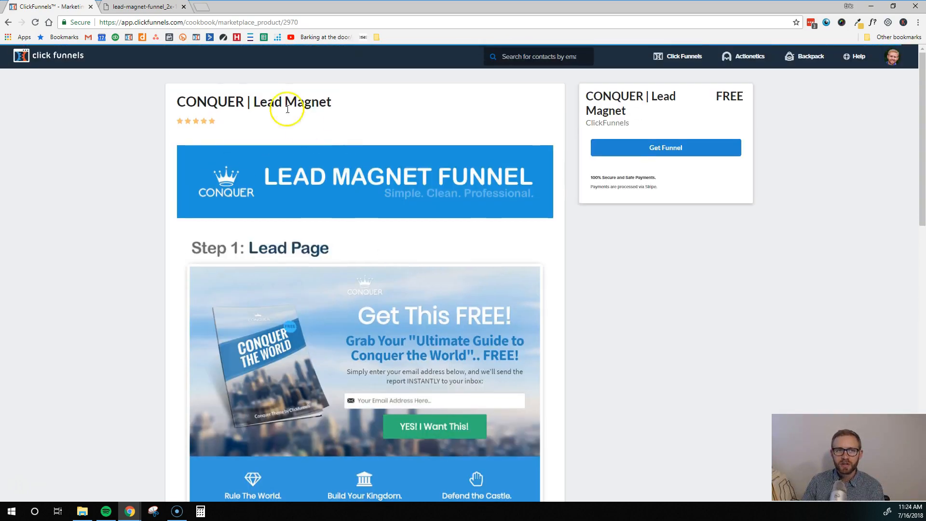
{"action": "left_click", "coordinate": [9, 22]}
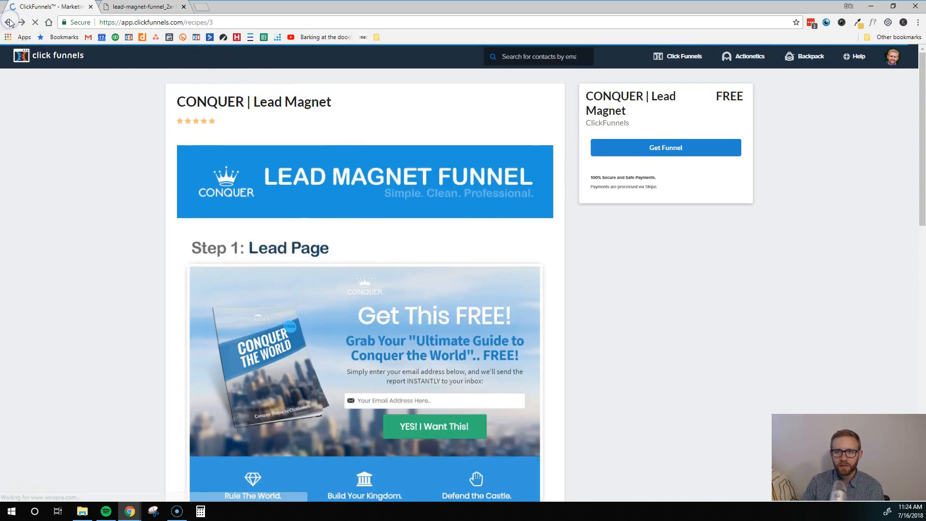
{"action": "scroll", "coordinate": [348, 289], "scroll_direction": "up", "scroll_amount": 2}
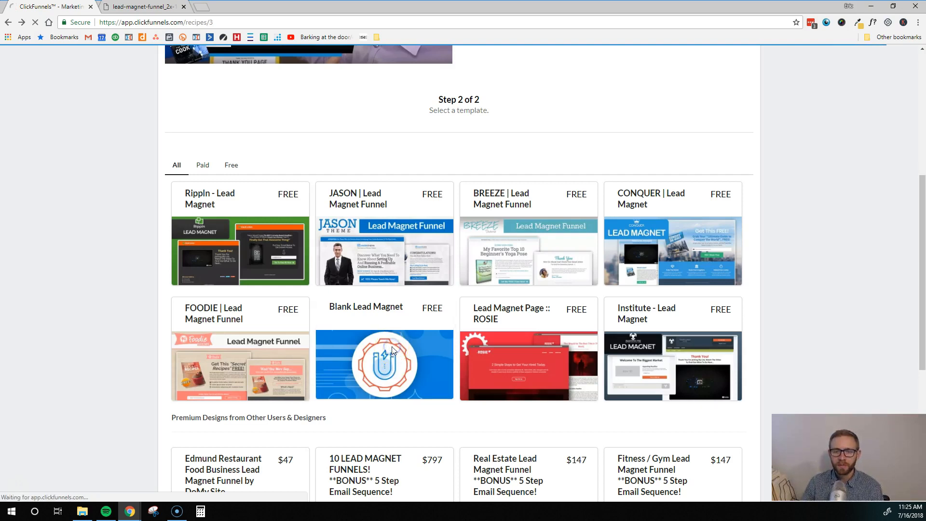
{"action": "left_click", "coordinate": [376, 340]}
Step: Get the Blank Lead Magnet funnel, view Thank You Page templates, then return to the Lead Magnet step
{"action": "left_click", "coordinate": [675, 131]}
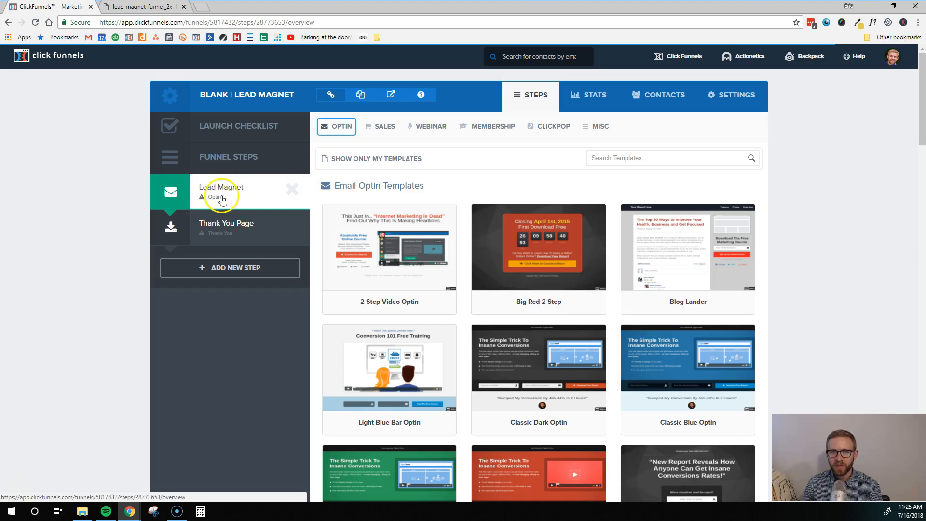
{"action": "left_click", "coordinate": [223, 229]}
{"action": "left_click", "coordinate": [215, 233]}
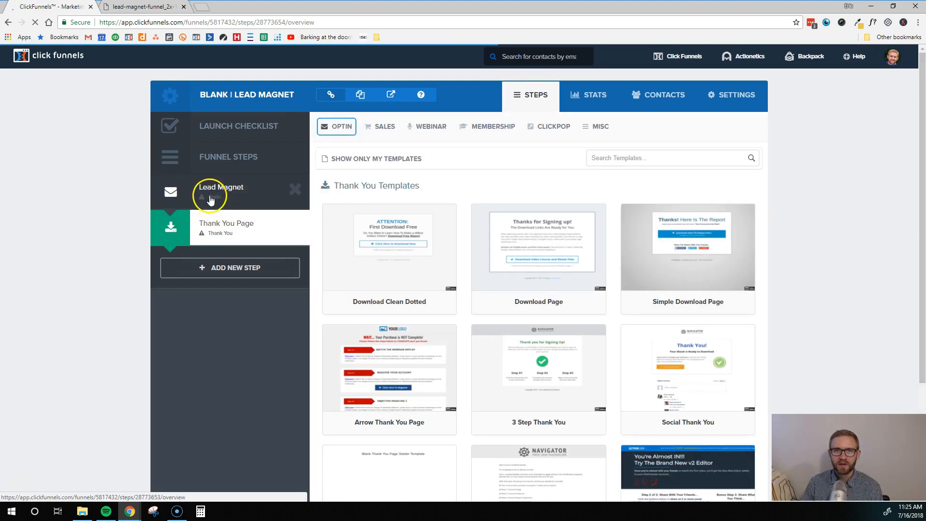
{"action": "left_click", "coordinate": [210, 199]}
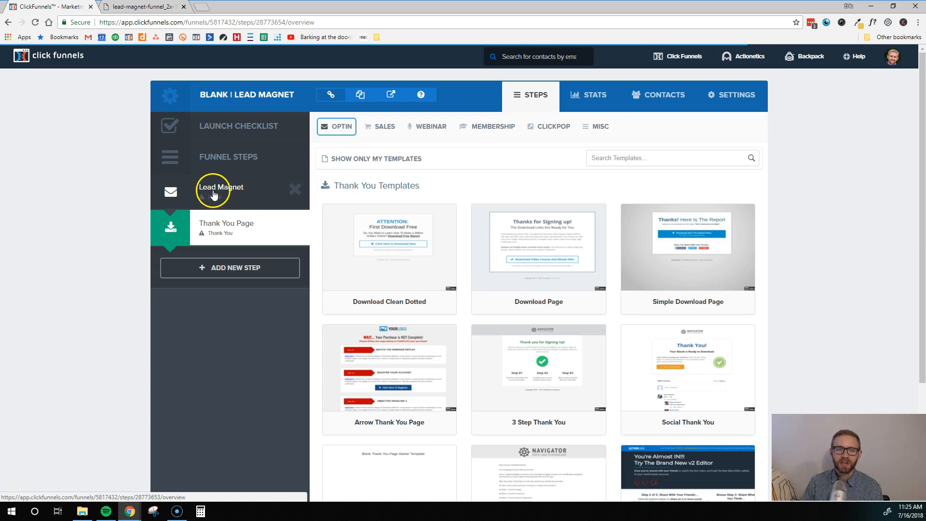
{"action": "left_click", "coordinate": [213, 193]}
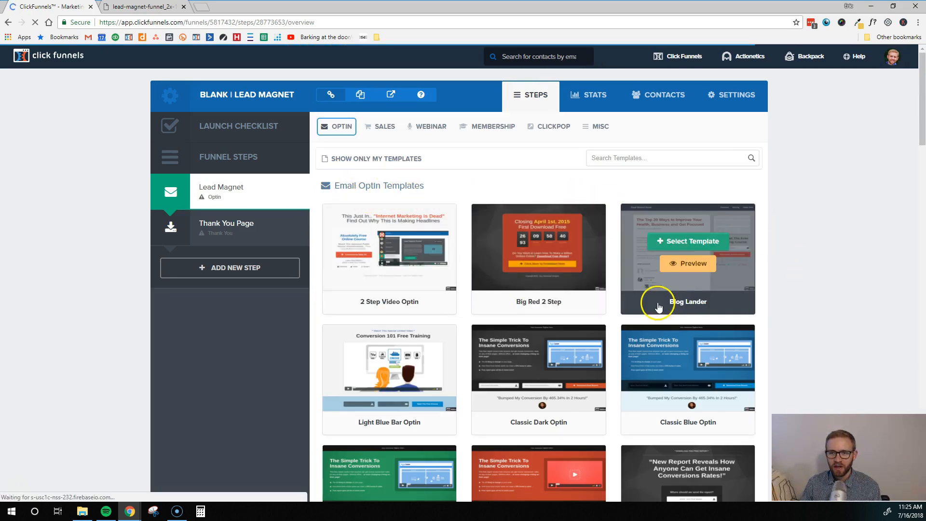
Step: Browse the Email Optin templates and preview Super Clean Optin in a new tab
{"action": "scroll", "coordinate": [653, 303], "scroll_direction": "down", "scroll_amount": 7}
{"action": "scroll", "coordinate": [602, 380], "scroll_direction": "down", "scroll_amount": 9}
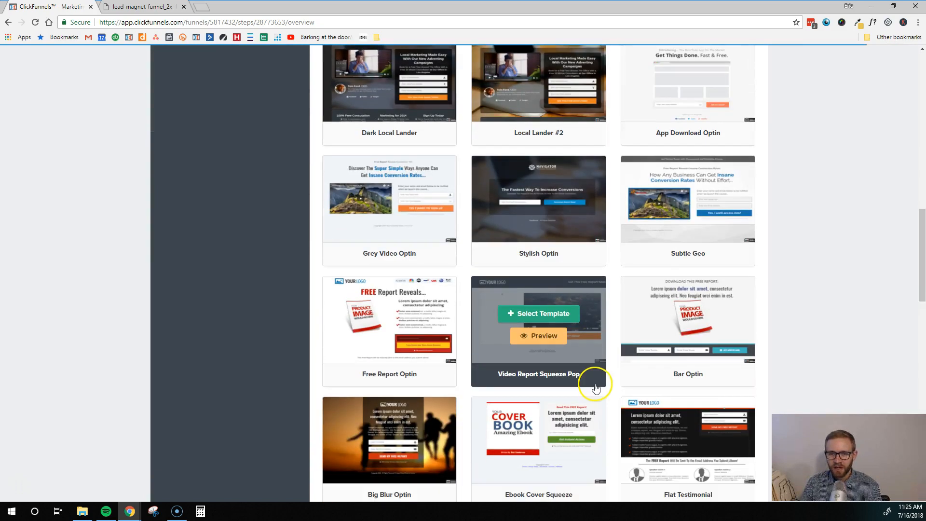
{"action": "scroll", "coordinate": [596, 387], "scroll_direction": "down", "scroll_amount": 3}
{"action": "scroll", "coordinate": [594, 377], "scroll_direction": "down", "scroll_amount": 6}
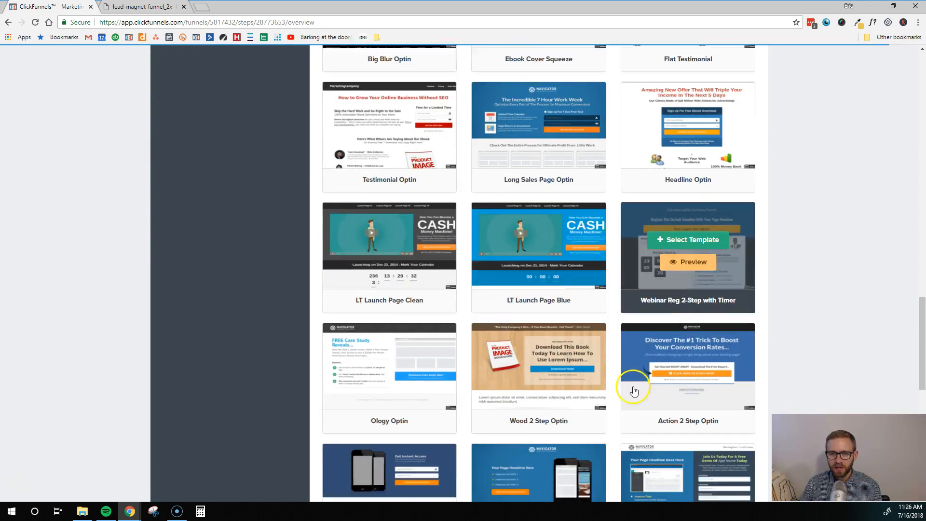
{"action": "scroll", "coordinate": [633, 390], "scroll_direction": "down", "scroll_amount": 1}
{"action": "scroll", "coordinate": [516, 384], "scroll_direction": "down", "scroll_amount": 3}
{"action": "scroll", "coordinate": [544, 393], "scroll_direction": "up", "scroll_amount": 20}
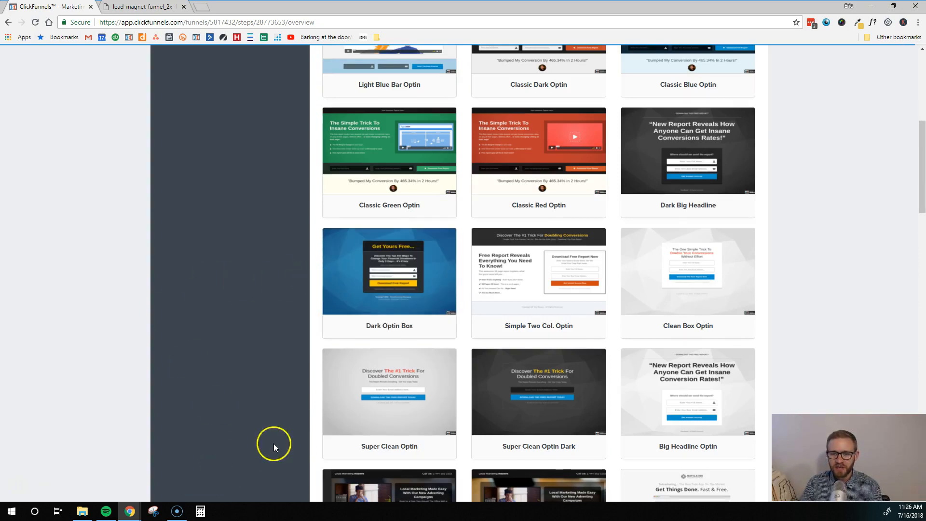
{"action": "left_click", "coordinate": [391, 409]}
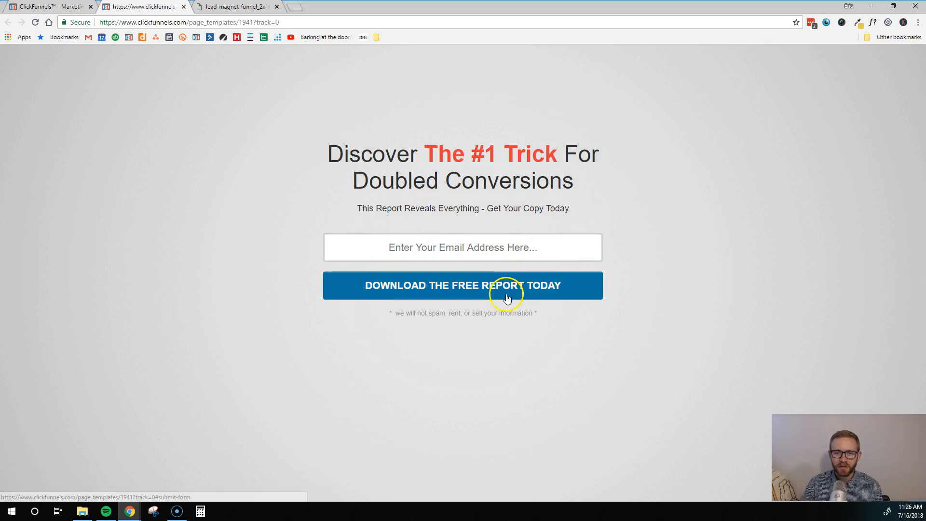
{"action": "left_click", "coordinate": [42, 7]}
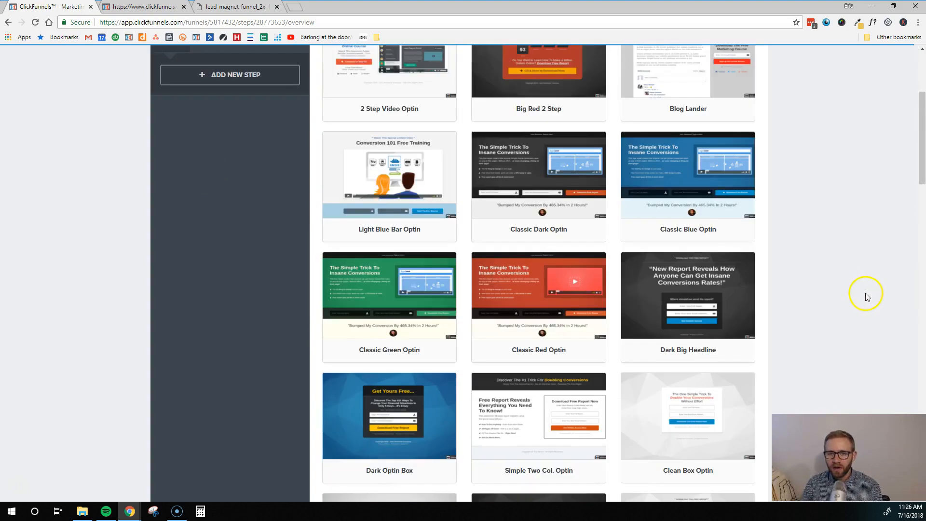
Step: Preview the Light Blue Bar Optin template, then return to the template list
{"action": "scroll", "coordinate": [866, 296], "scroll_direction": "up", "scroll_amount": 3}
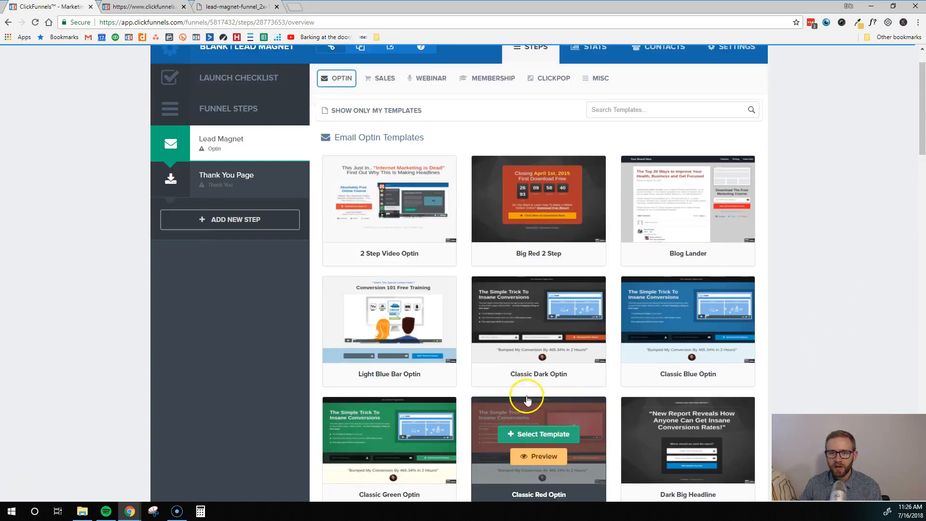
{"action": "left_click", "coordinate": [388, 338]}
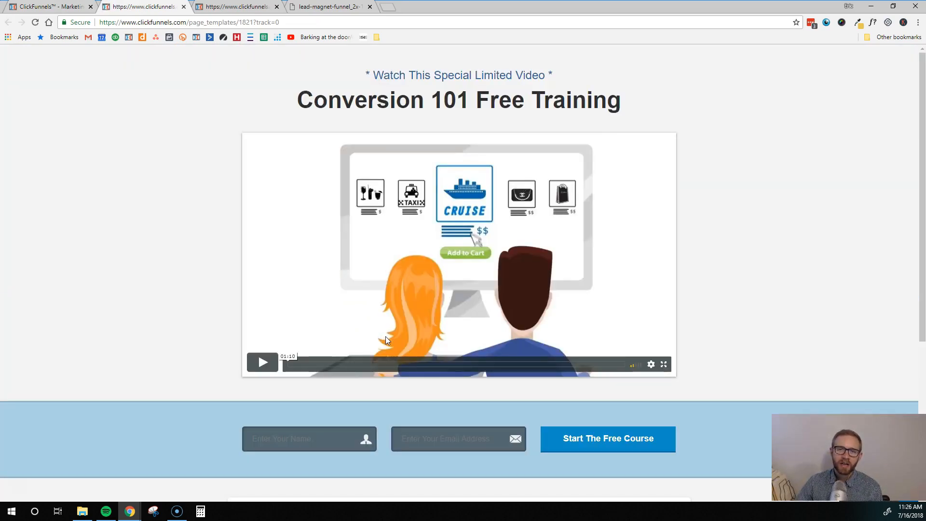
{"action": "scroll", "coordinate": [385, 337], "scroll_direction": "down", "scroll_amount": 5}
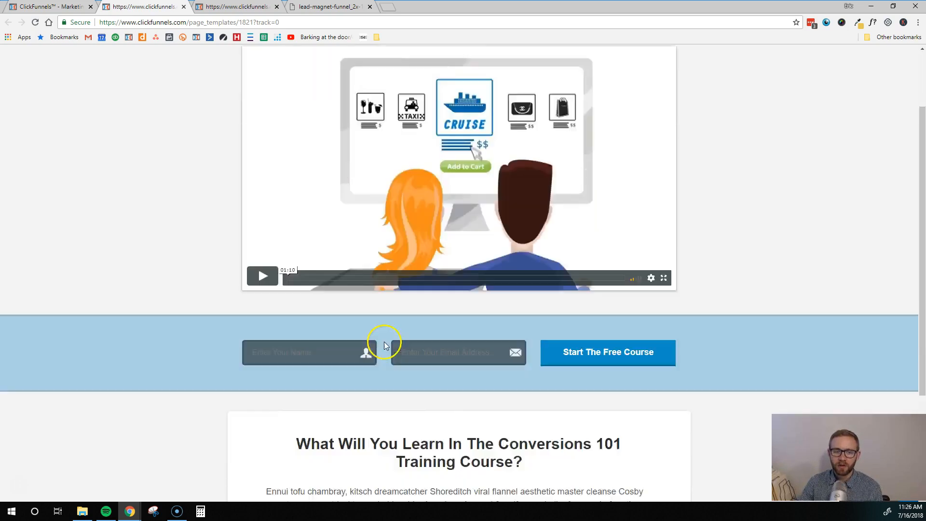
{"action": "scroll", "coordinate": [467, 376], "scroll_direction": "up", "scroll_amount": 5}
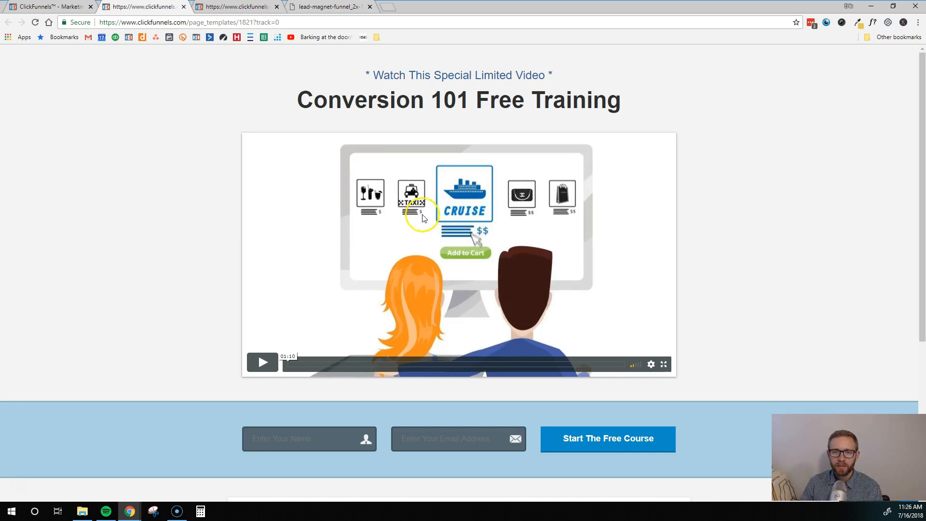
{"action": "scroll", "coordinate": [456, 231], "scroll_direction": "down", "scroll_amount": 1}
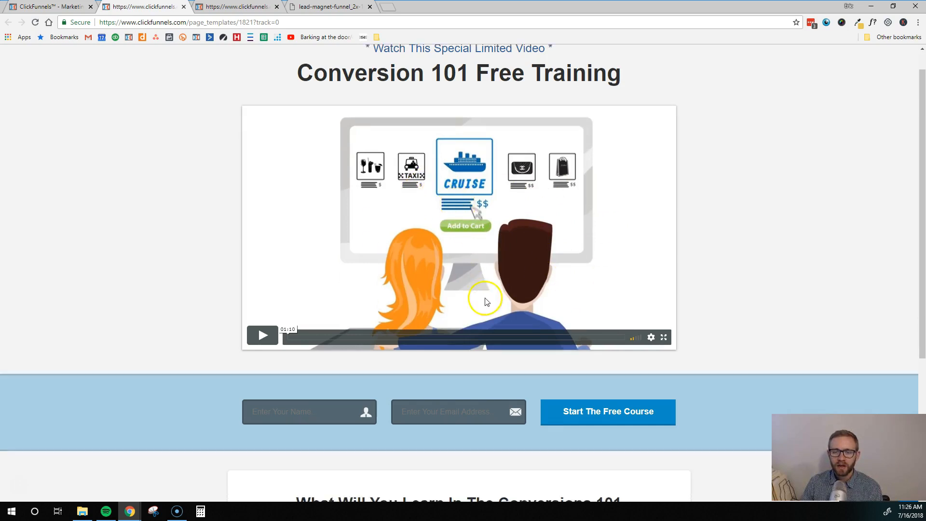
{"action": "left_click", "coordinate": [237, 6]}
{"action": "left_click", "coordinate": [48, 7]}
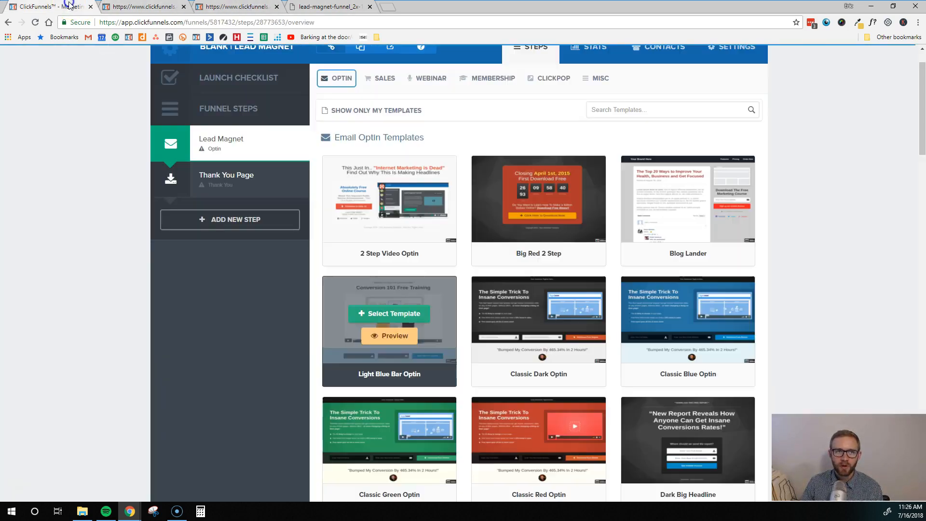
{"action": "scroll", "coordinate": [441, 372], "scroll_direction": "down", "scroll_amount": 7}
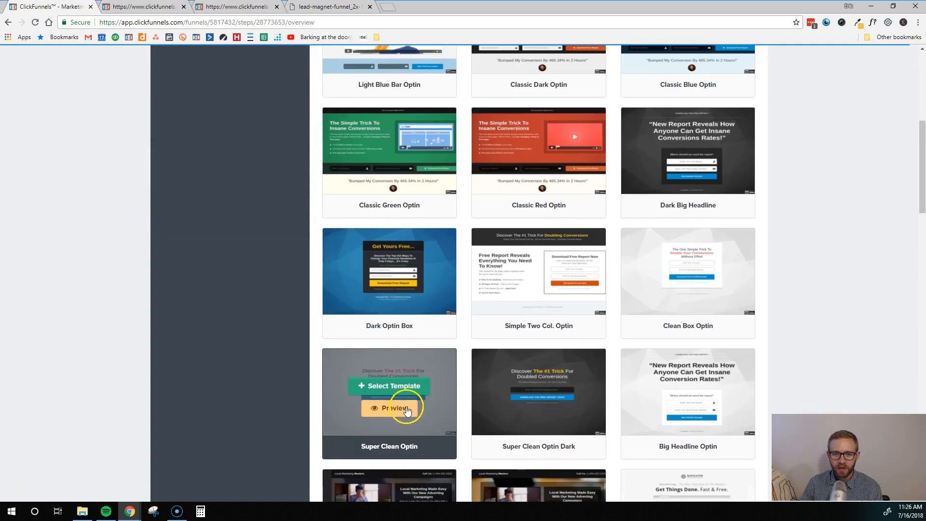
Step: Use Super Clean Optin for the Lead Magnet step, close both preview tabs, and edit the page
{"action": "left_click", "coordinate": [389, 386]}
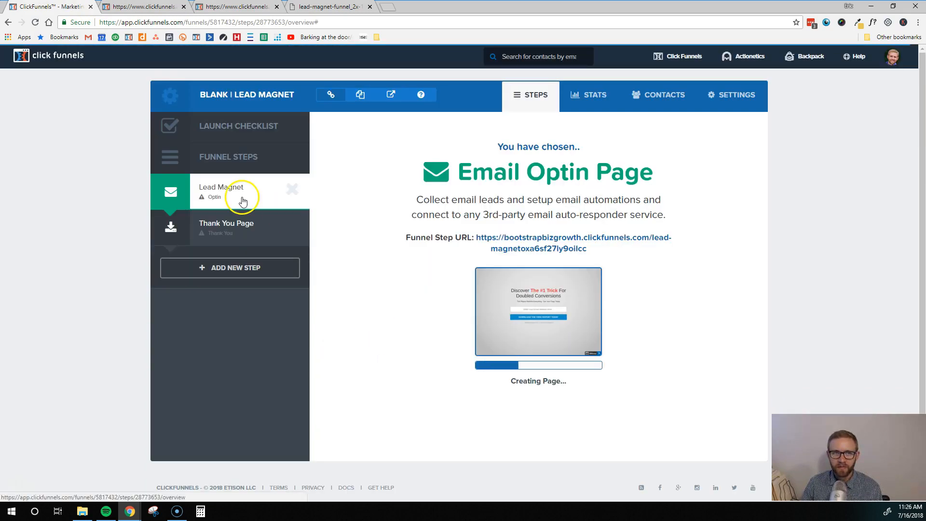
{"action": "left_click", "coordinate": [183, 7]}
{"action": "left_click", "coordinate": [185, 7]}
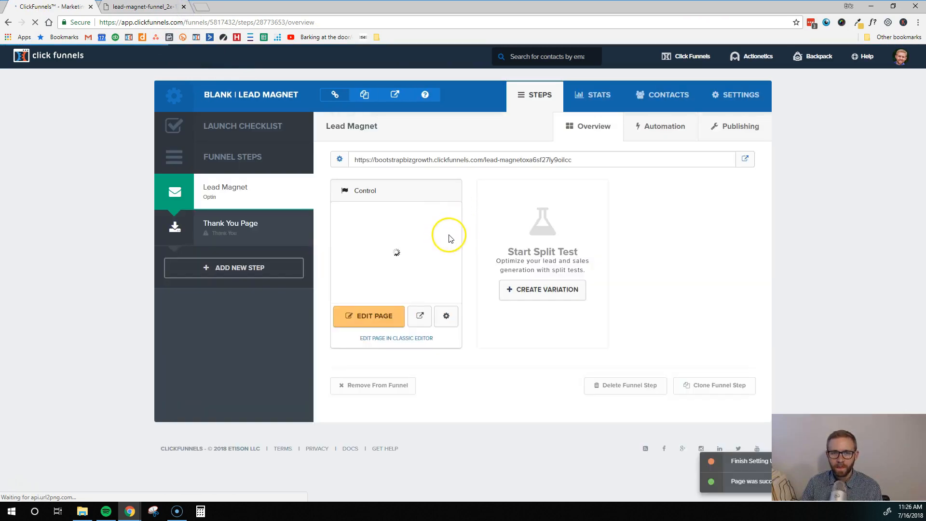
{"action": "left_click", "coordinate": [376, 318]}
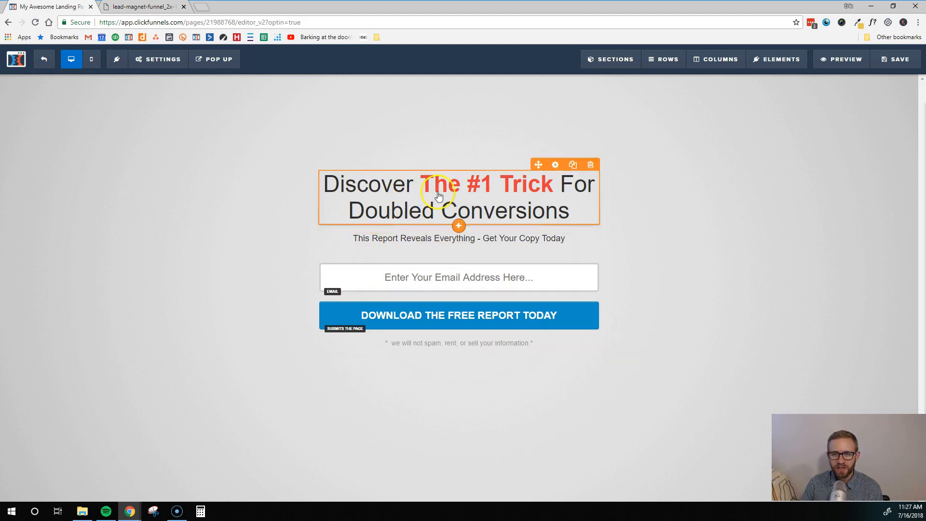
Step: Replace the headline ending 'For Doubled Conversions' with 'For Building an Email List'
{"action": "left_click", "coordinate": [513, 186]}
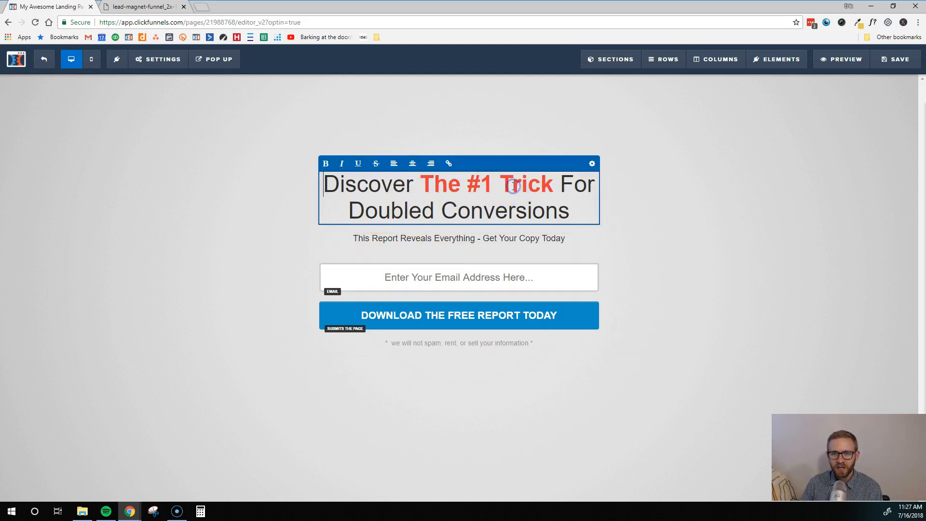
{"action": "left_click", "coordinate": [392, 188]}
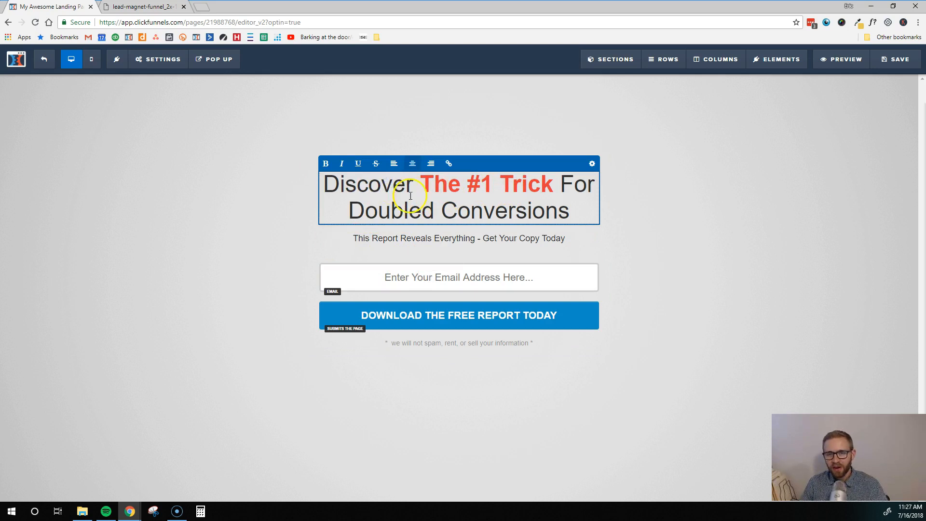
{"action": "left_click_drag", "start_coordinate": [569, 212], "coordinate": [563, 185]}
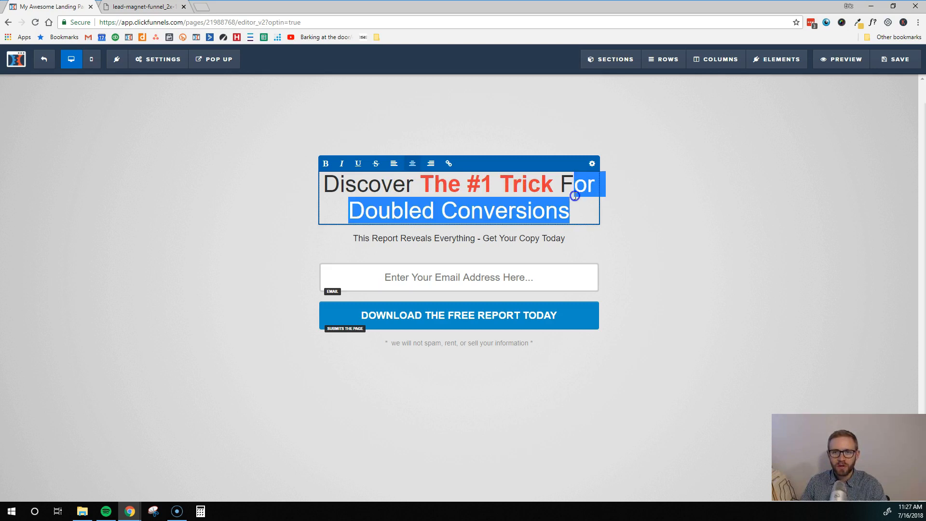
{"action": "type", "text": "For"}
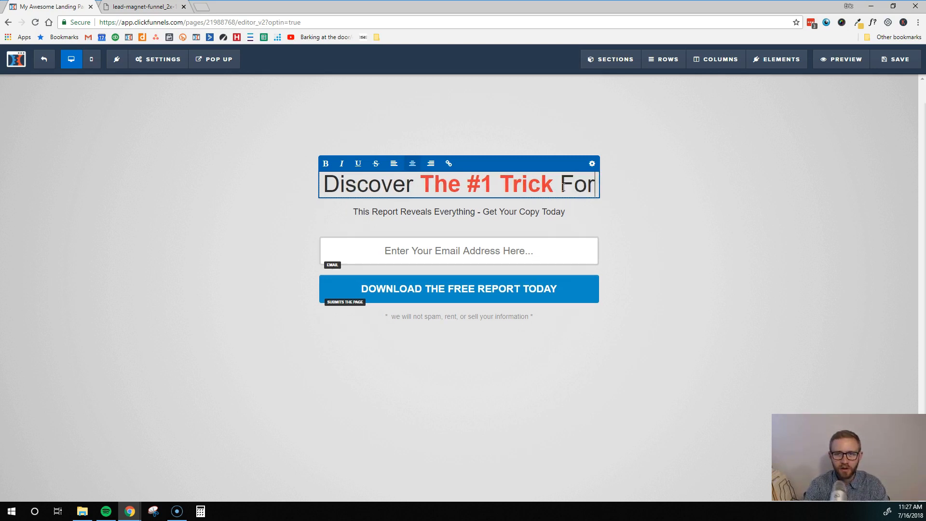
{"action": "type", "text": " Building an Email List"}
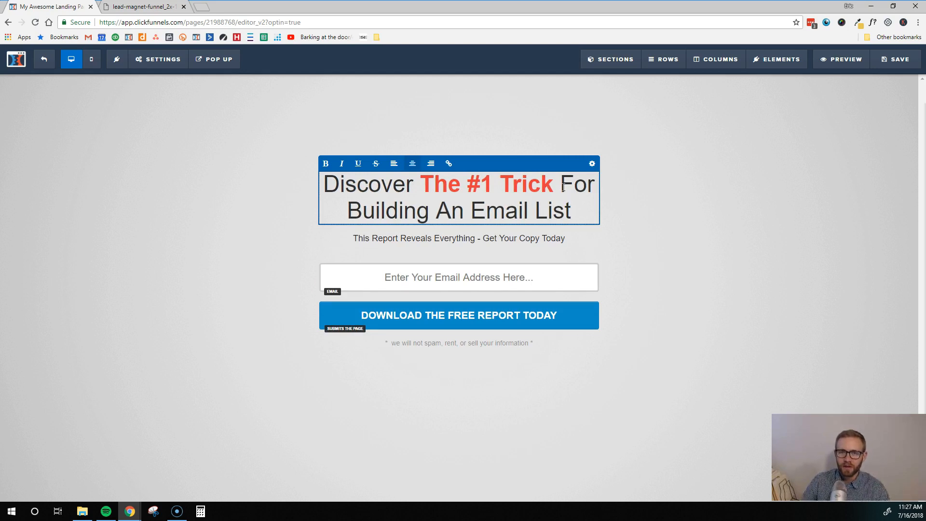
{"action": "left_click", "coordinate": [651, 199]}
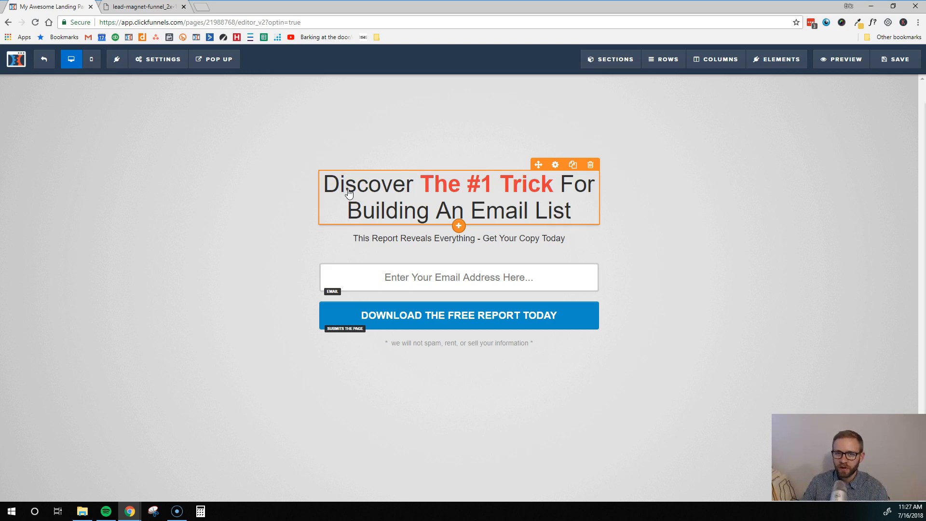
Step: Rewrite the subheadline as 'Get our top converting list building sales funnel!'
{"action": "triple_click", "coordinate": [412, 239]}
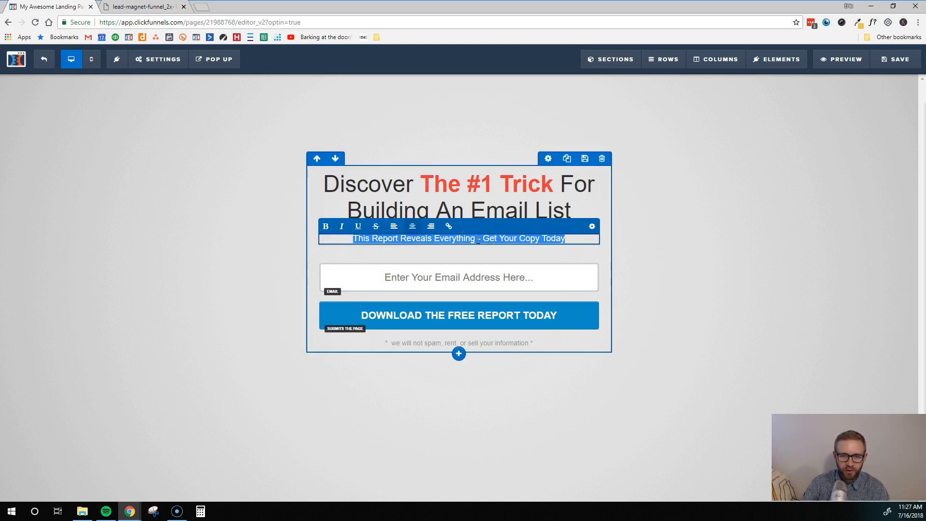
{"action": "type", "text": "Get p"}
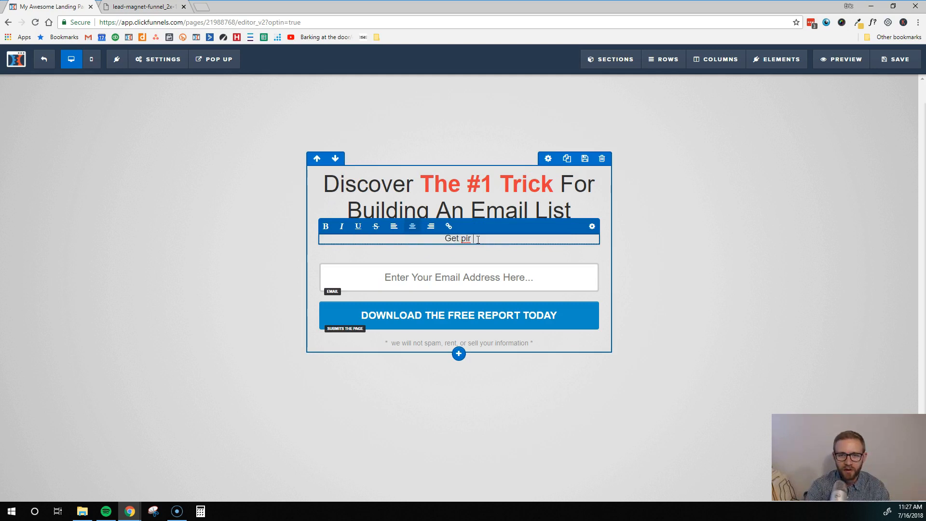
{"action": "key", "text": "BackSpace"}
{"action": "type", "text": "our top convert"}
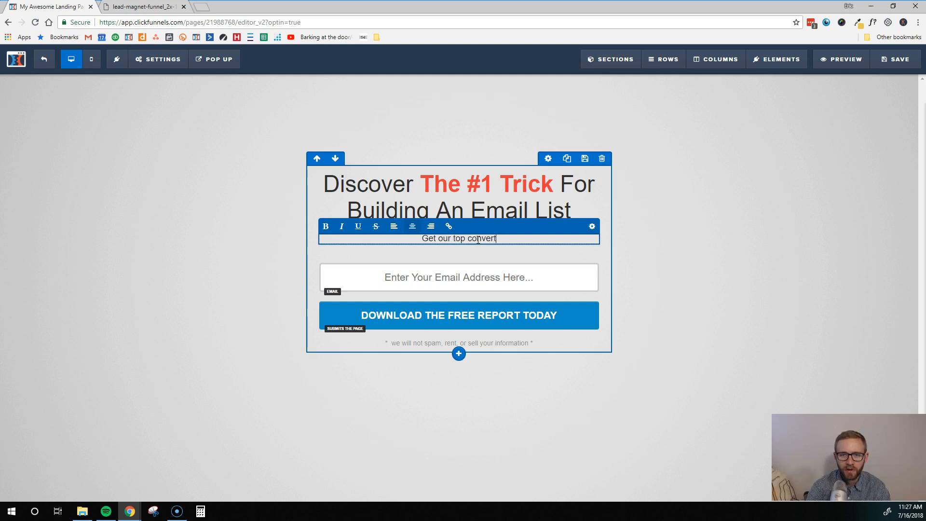
{"action": "type", "text": "ing list building email"}
{"action": "key", "text": "BackSpace"}
{"action": "key", "text": "BackSpace"}
{"action": "key", "text": "BackSpace"}
{"action": "key", "text": "BackSpace"}
{"action": "key", "text": "BackSpace"}
{"action": "key", "text": "BackSpace"}
{"action": "type", "text": "sales funnel!"}
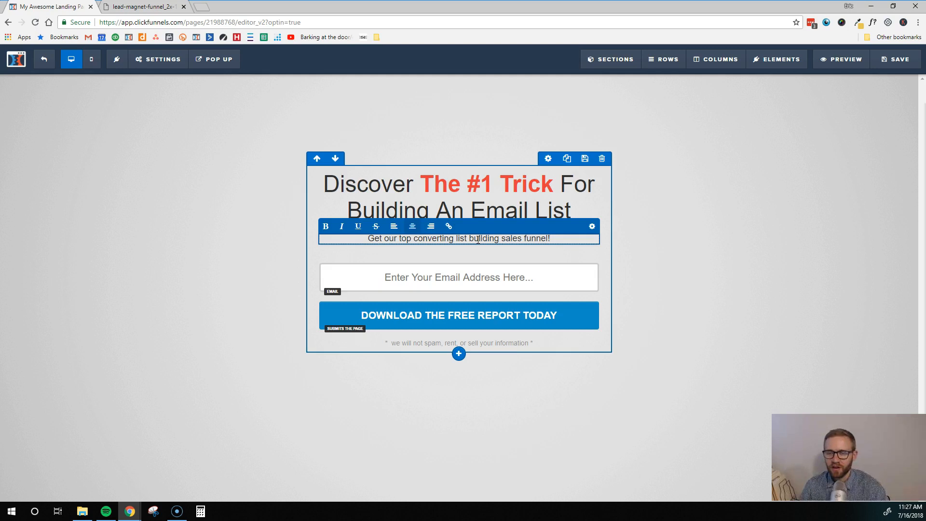
{"action": "left_click", "coordinate": [655, 273]}
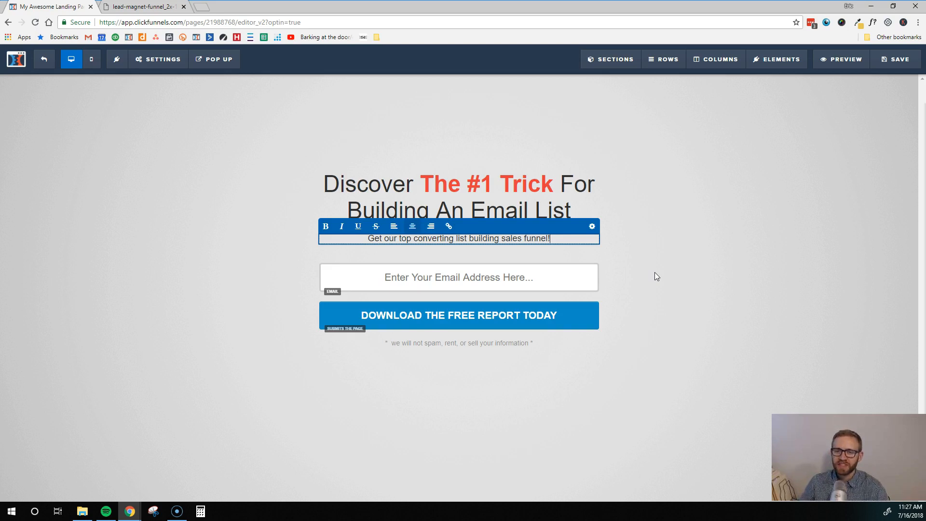
{"action": "left_click", "coordinate": [655, 273]}
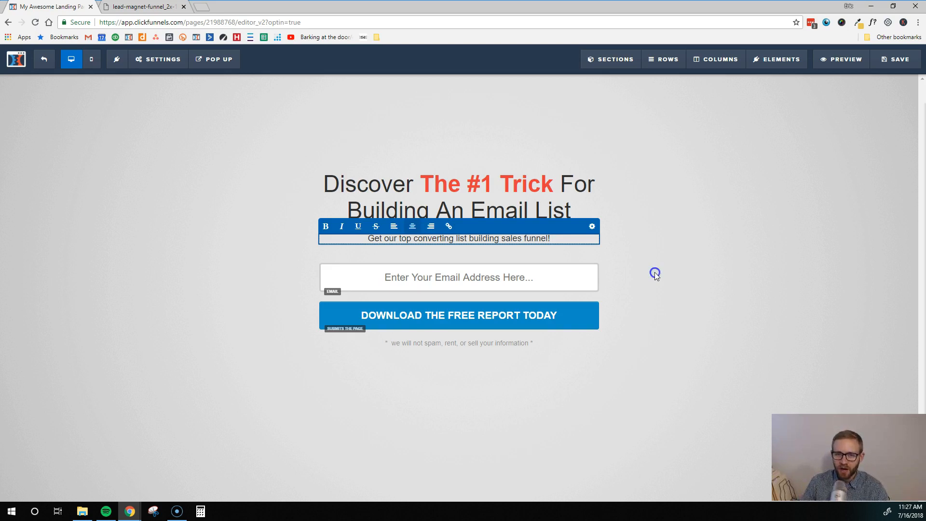
Step: Change the subheadline's opening to 'Enter your email and receive our'
{"action": "left_click", "coordinate": [409, 276]}
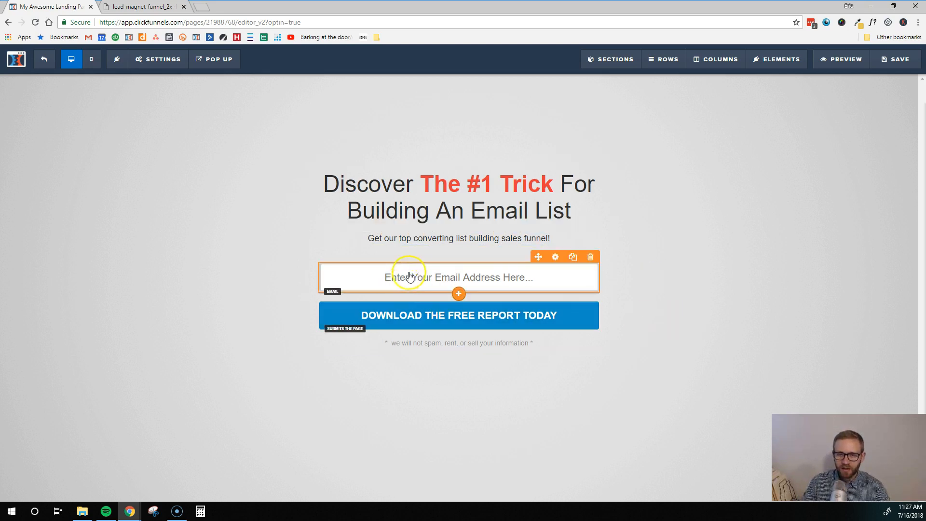
{"action": "left_click", "coordinate": [376, 239]}
{"action": "type", "text": "Enter your email"}
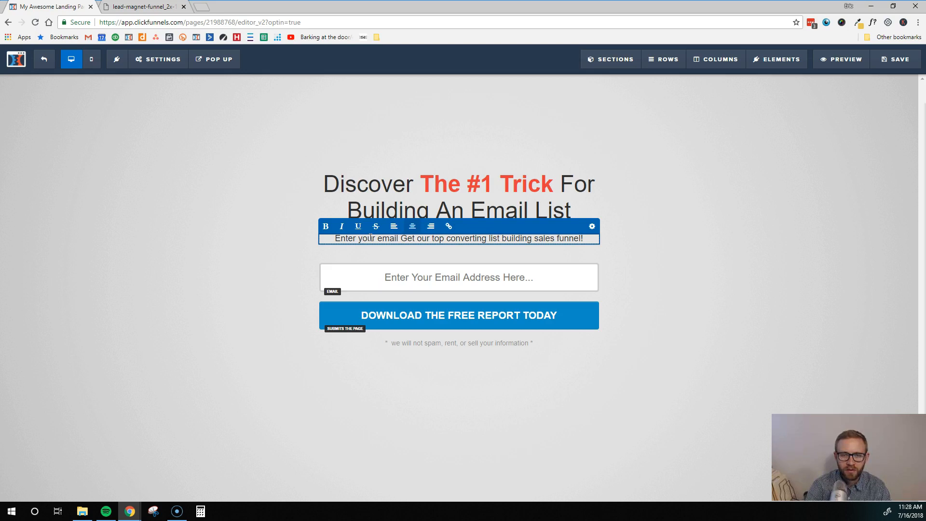
{"action": "key", "text": "Delete"}
{"action": "key", "text": "Delete"}
{"action": "key", "text": "Delete"}
{"action": "key", "text": "Delete"}
{"action": "key", "text": "Delete"}
{"action": "key", "text": "Delete"}
{"action": "key", "text": "Delete"}
{"action": "key", "text": "Delete"}
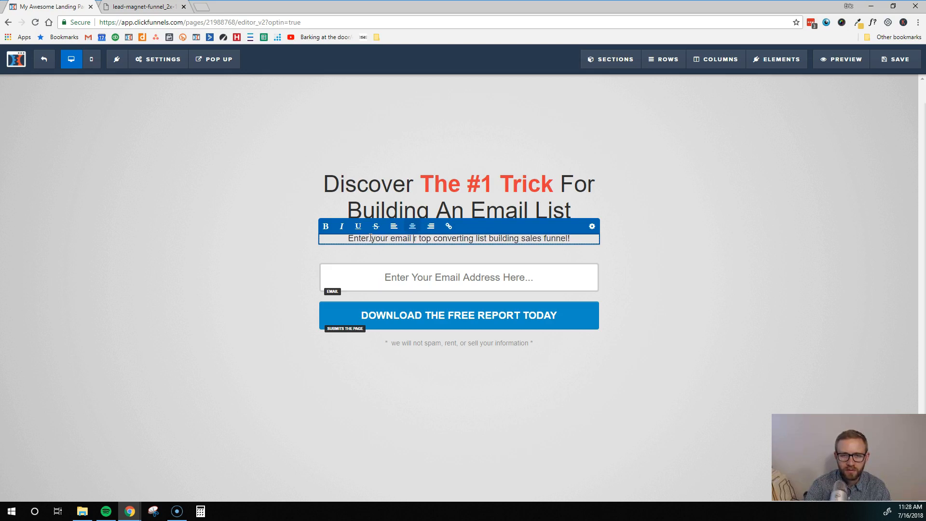
{"action": "type", "text": "and receive our"}
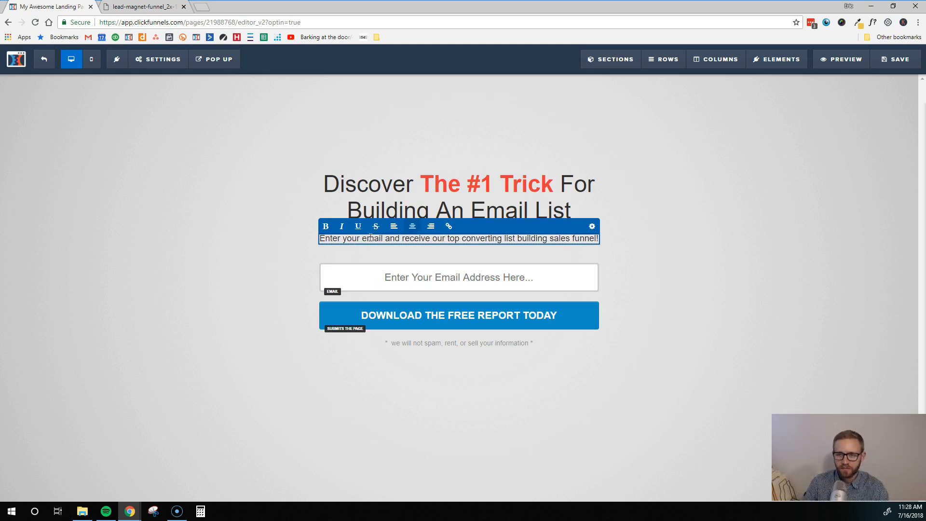
{"action": "left_click", "coordinate": [526, 253]}
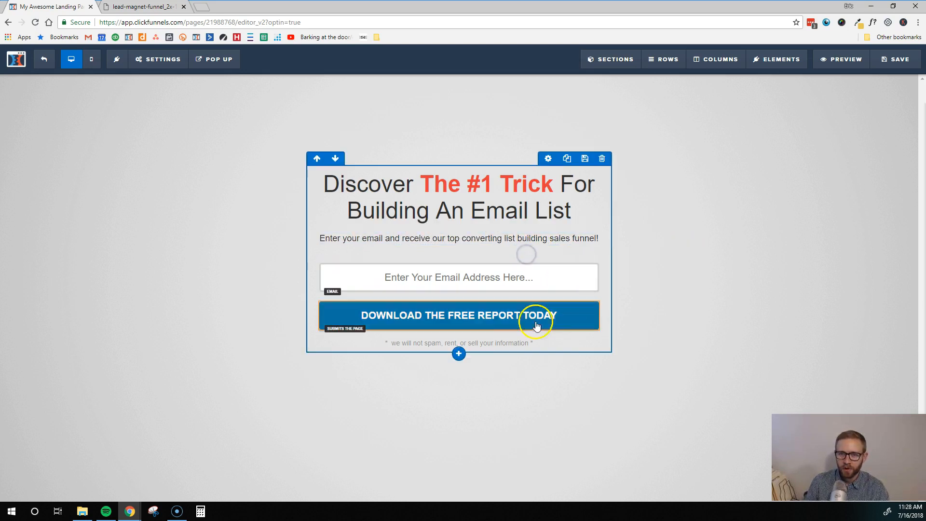
{"action": "left_click", "coordinate": [437, 281]}
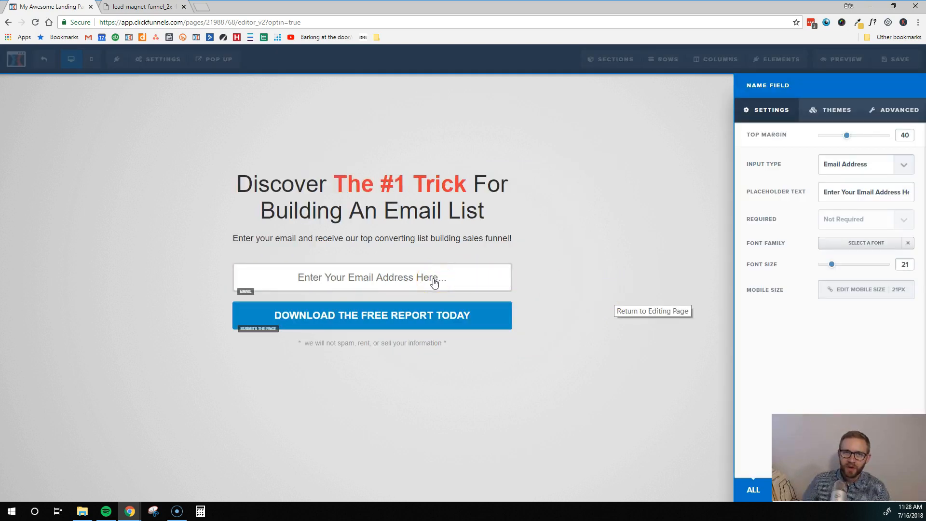
{"action": "left_click", "coordinate": [355, 265]}
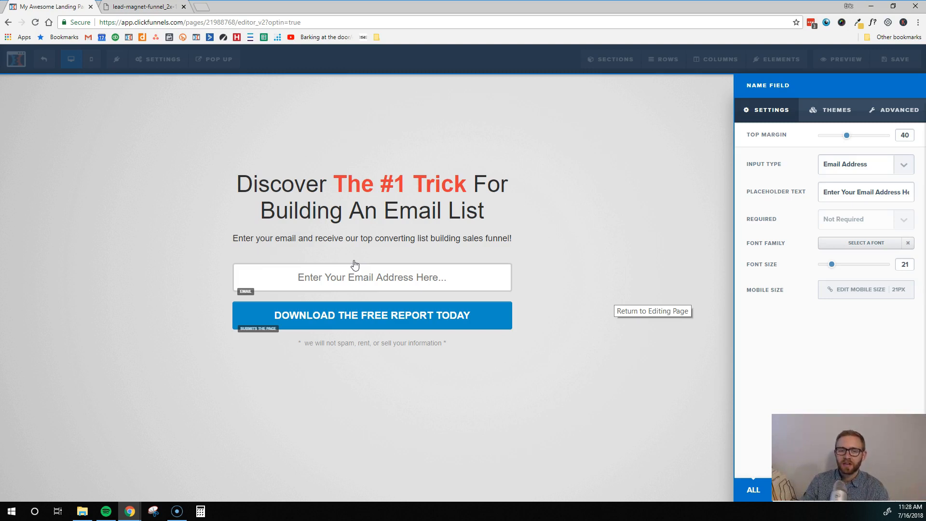
{"action": "left_click", "coordinate": [504, 374]}
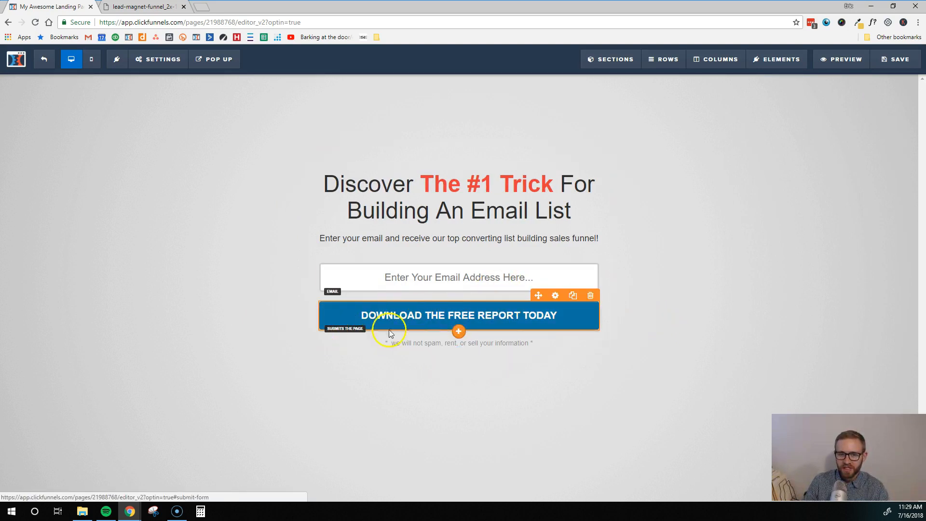
Step: Set the opt-in button text to 'GET THE SALES FUNNEL NOW!' and leave its sub text empty
{"action": "left_click", "coordinate": [427, 319]}
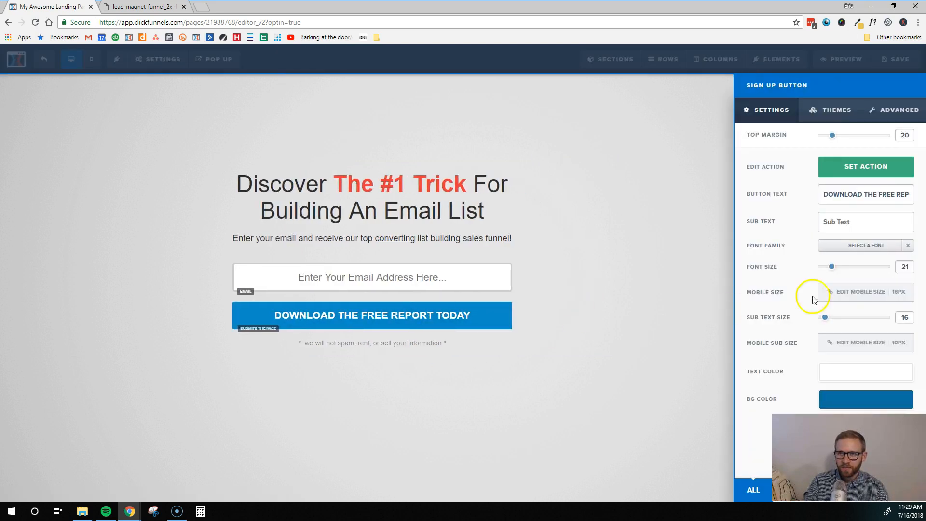
{"action": "triple_click", "coordinate": [840, 195]}
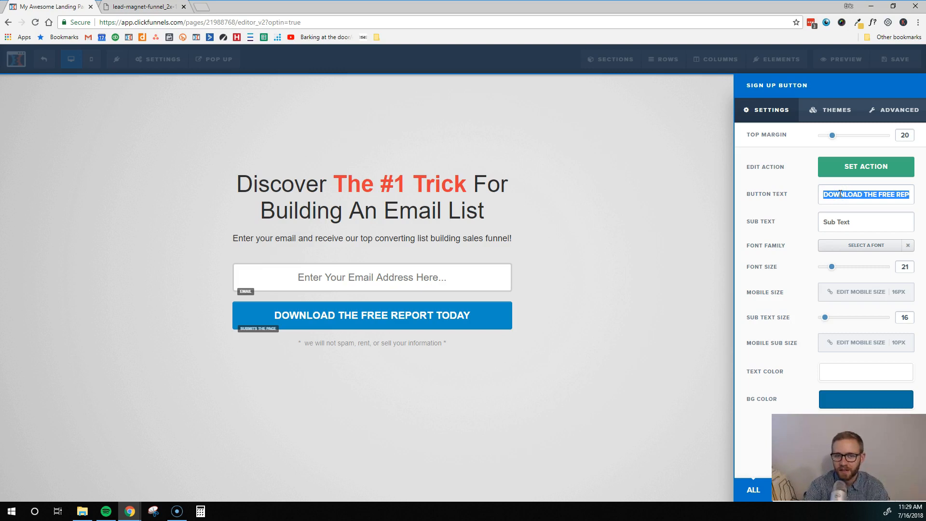
{"action": "type", "text": "Get O"}
{"action": "key", "text": "BackSpace"}
{"action": "key", "text": "BackSpace"}
{"action": "key", "text": "BackSpace"}
{"action": "key", "text": "BackSpace"}
{"action": "type", "text": "ET THE SALES FUNNEL NOW!"}
{"action": "left_click", "coordinate": [831, 199]}
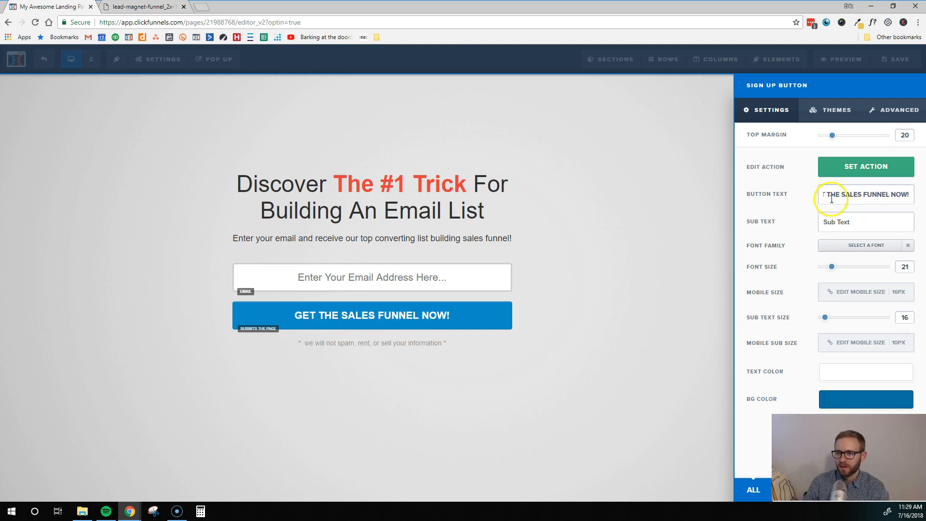
{"action": "left_click", "coordinate": [836, 216]}
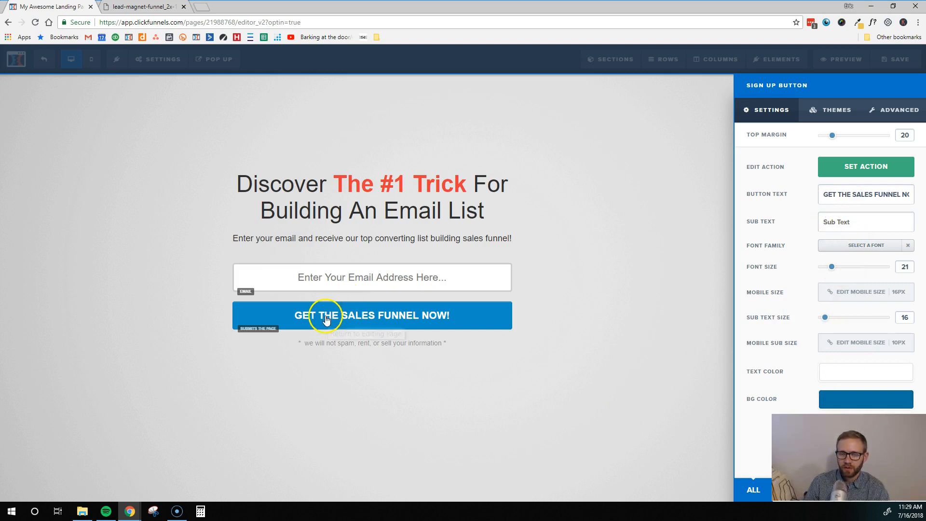
{"action": "type", "text": "E"}
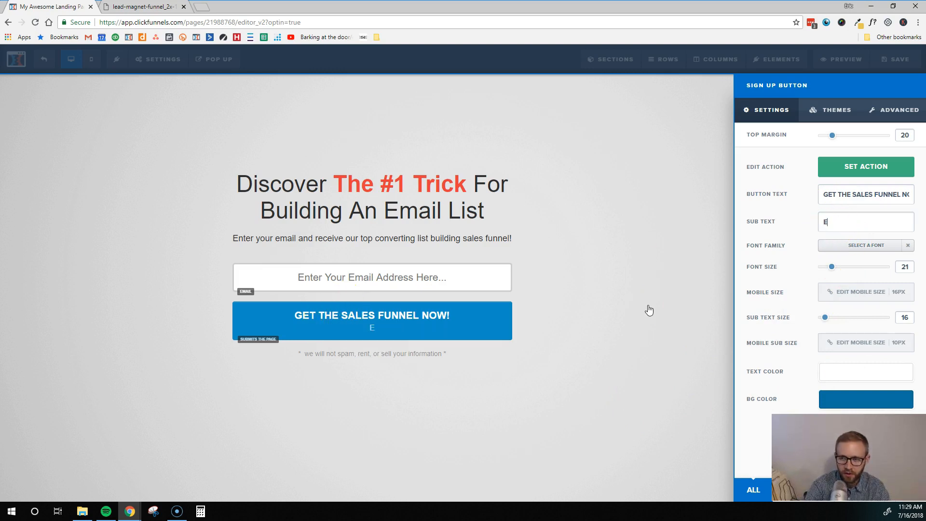
{"action": "type", "text": "nter Your Email"}
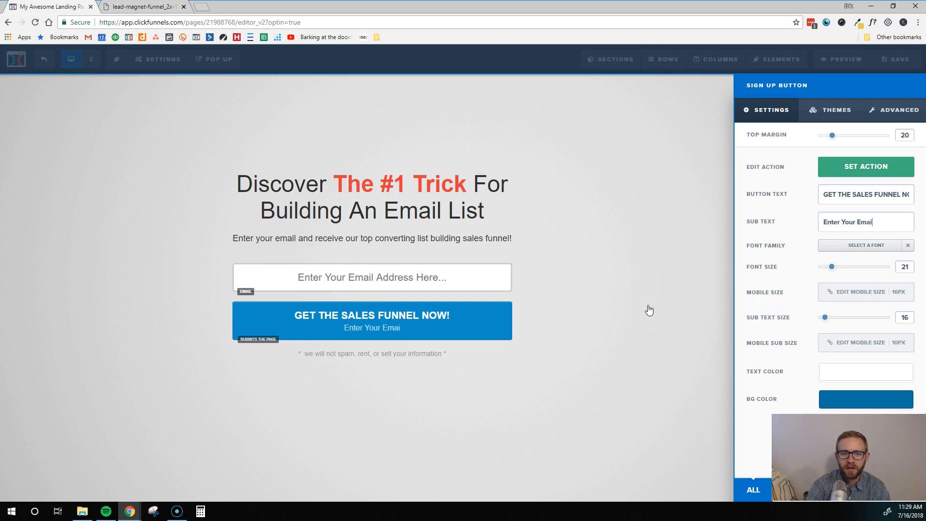
{"action": "key", "text": "BackSpace"}
{"action": "key", "text": "BackSpace"}
{"action": "key", "text": "BackSpace"}
{"action": "key", "text": "BackSpace"}
{"action": "key", "text": "BackSpace"}
{"action": "key", "text": "BackSpace"}
{"action": "key", "text": "BackSpace"}
{"action": "key", "text": "BackSpace"}
{"action": "key", "text": "BackSpace"}
{"action": "key", "text": "BackSpace"}
{"action": "key", "text": "BackSpace"}
{"action": "key", "text": "BackSpace"}
{"action": "key", "text": "BackSpace"}
{"action": "key", "text": "BackSpace"}
{"action": "key", "text": "BackSpace"}
{"action": "key", "text": "BackSpace"}
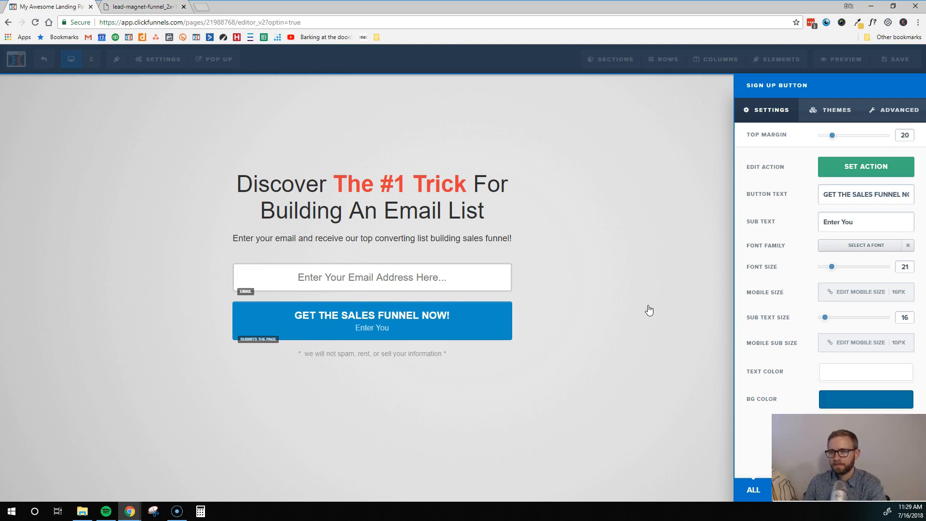
{"action": "left_click", "coordinate": [496, 392]}
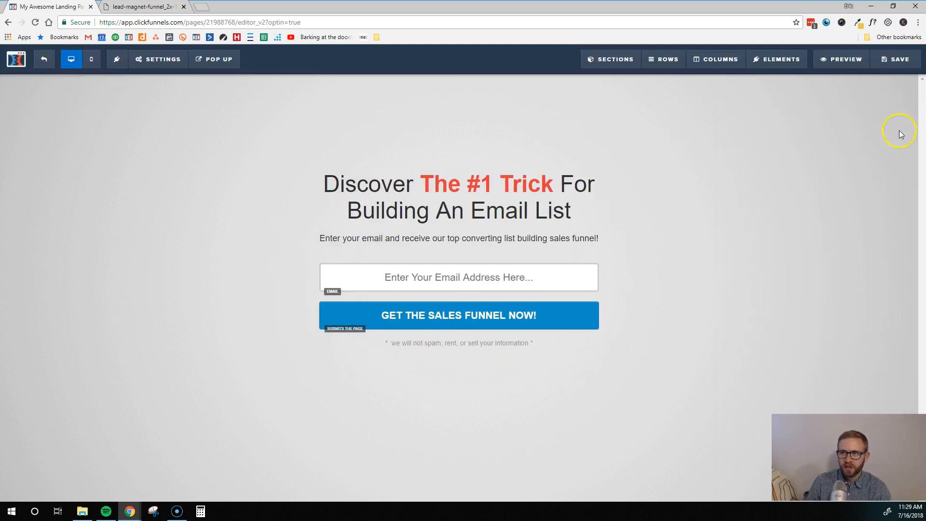
Step: Give the page the SEO title 'List Building' and a social image from the library
{"action": "left_click", "coordinate": [901, 62]}
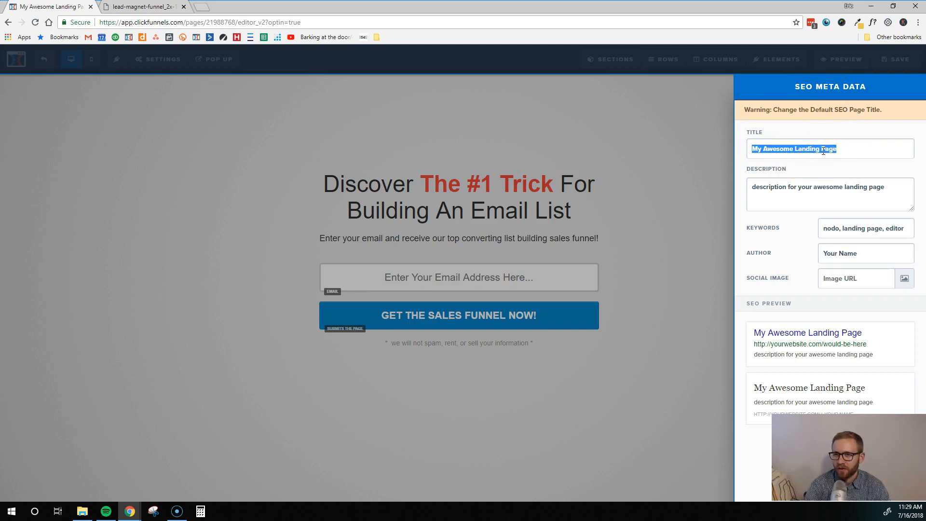
{"action": "type", "text": "List Building"}
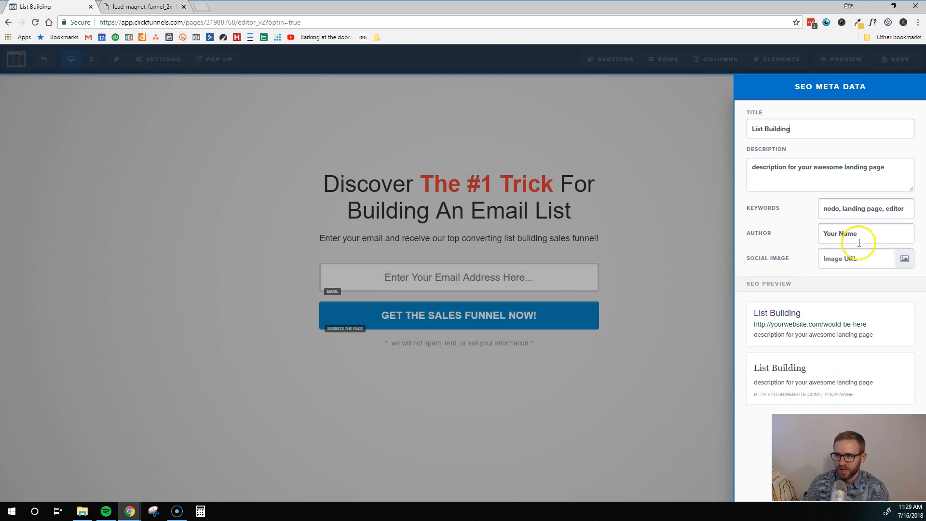
{"action": "left_click", "coordinate": [904, 259]}
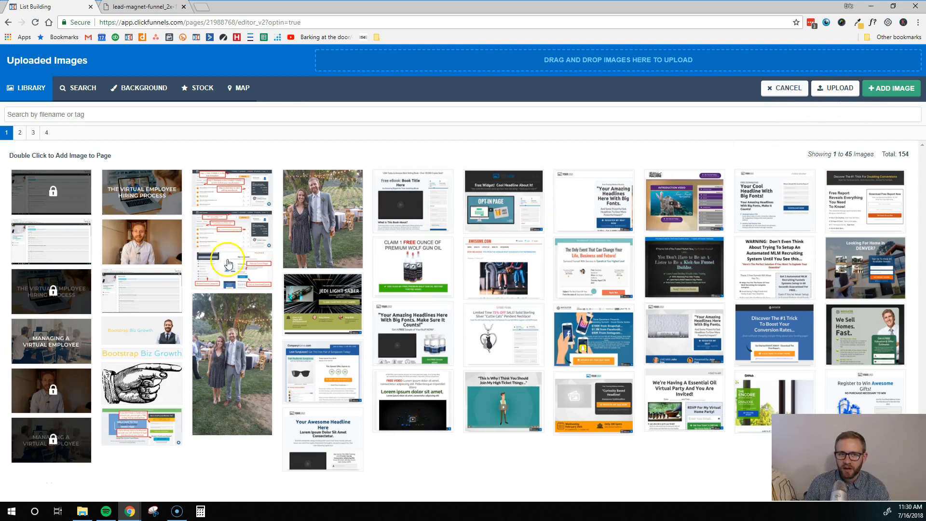
{"action": "left_click", "coordinate": [227, 229]}
{"action": "left_click", "coordinate": [891, 88]}
Step: Save the opt-in page and return to the Blank Lead Magnet funnel overview
{"action": "triple_click", "coordinate": [789, 168]}
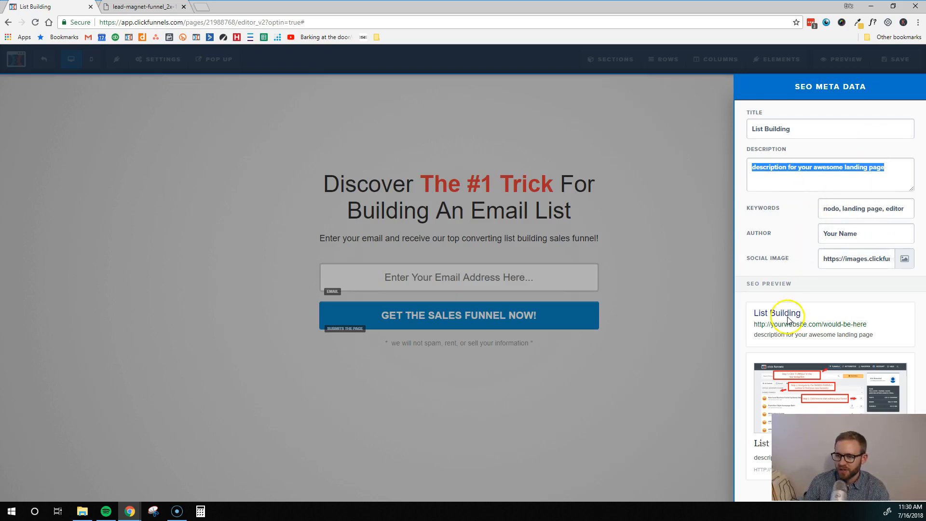
{"action": "left_click", "coordinate": [664, 188]}
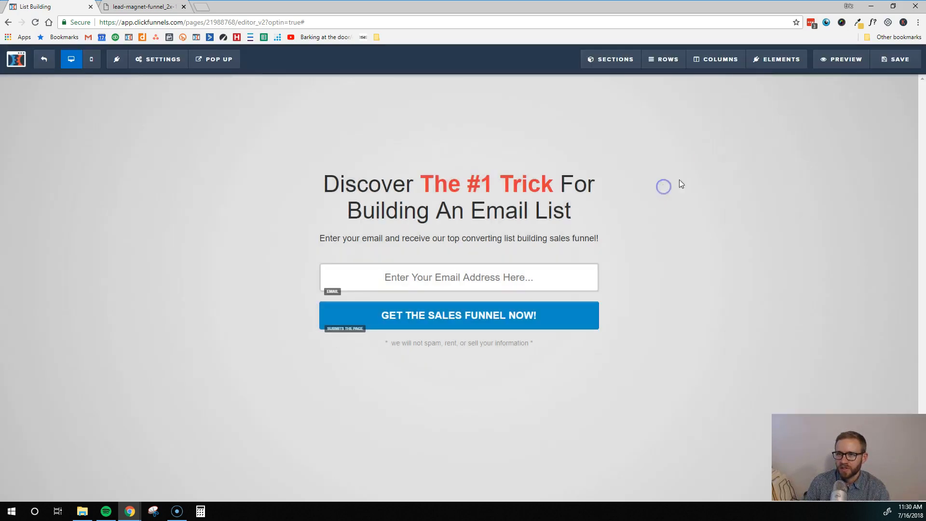
{"action": "left_click", "coordinate": [904, 59]}
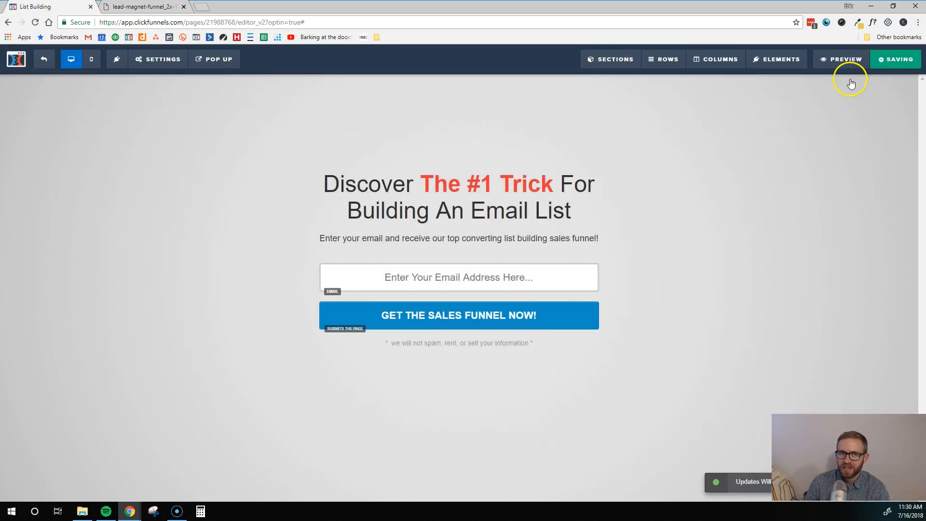
{"action": "left_click", "coordinate": [43, 59]}
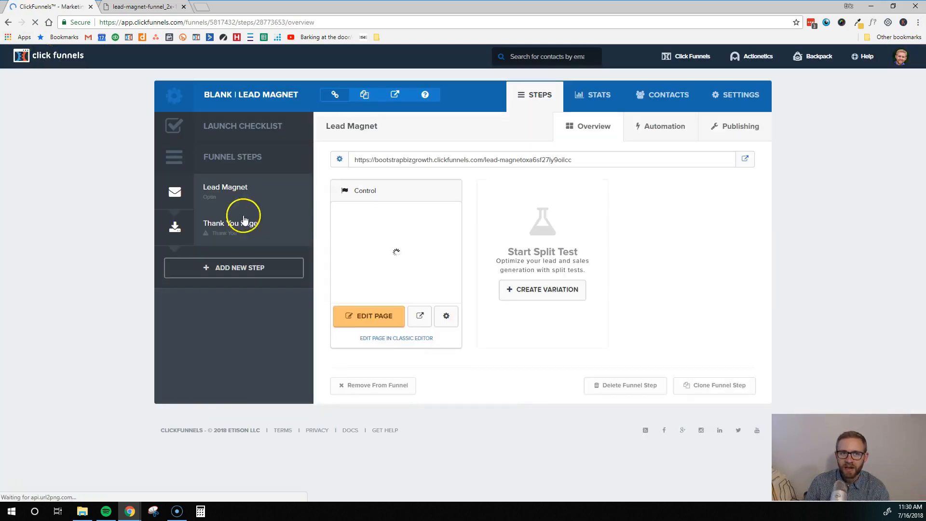
Step: Build the Thank You Page step from the '3 Step Thank You' template
{"action": "left_click", "coordinate": [226, 224]}
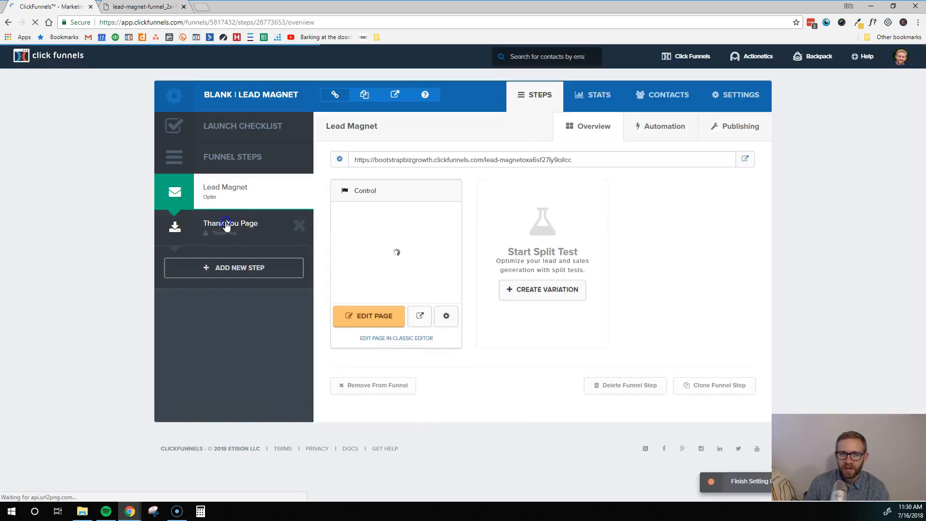
{"action": "left_click", "coordinate": [227, 224]}
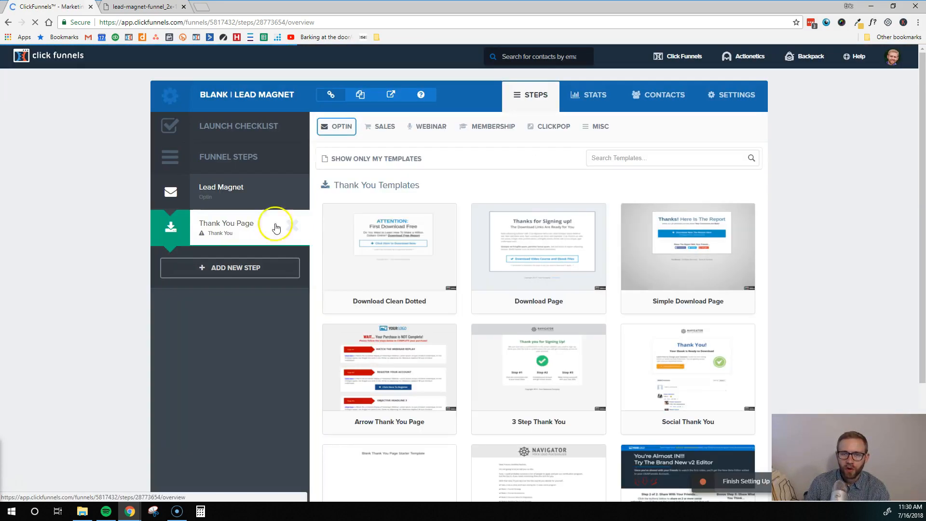
{"action": "mouse_move", "coordinate": [439, 238]}
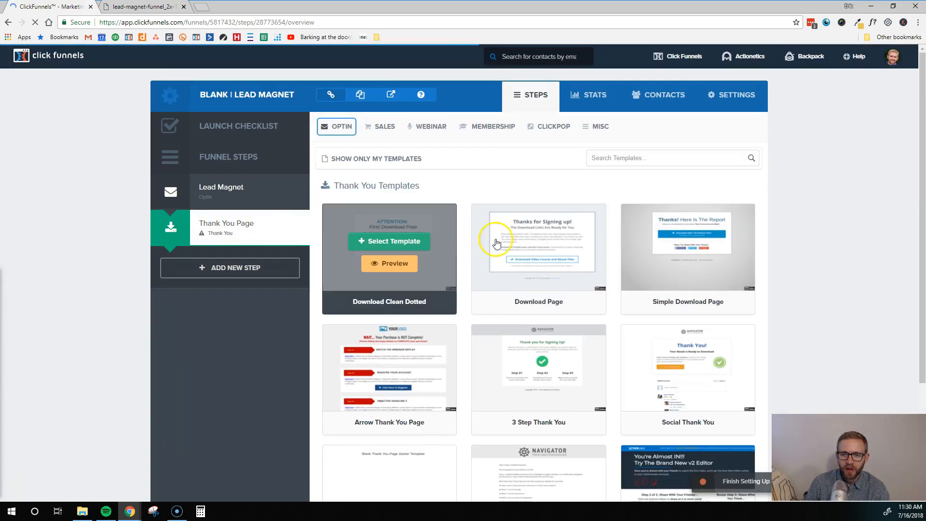
{"action": "scroll", "coordinate": [507, 265], "scroll_direction": "down", "scroll_amount": 3}
{"action": "scroll", "coordinate": [243, 412], "scroll_direction": "down", "scroll_amount": 1}
{"action": "mouse_move", "coordinate": [542, 354]}
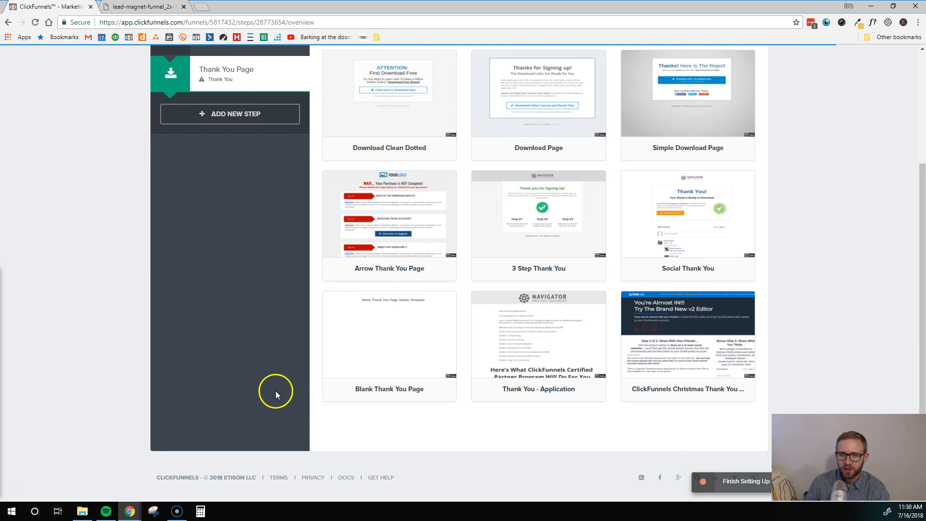
{"action": "left_click", "coordinate": [542, 208]}
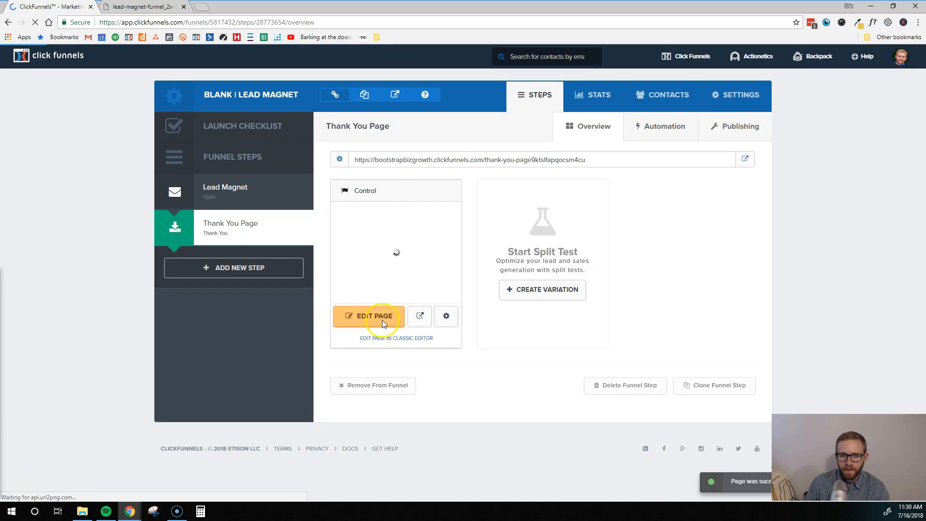
Step: Open the thank-you page in the editor and delete the green checkmark image
{"action": "left_click", "coordinate": [378, 317]}
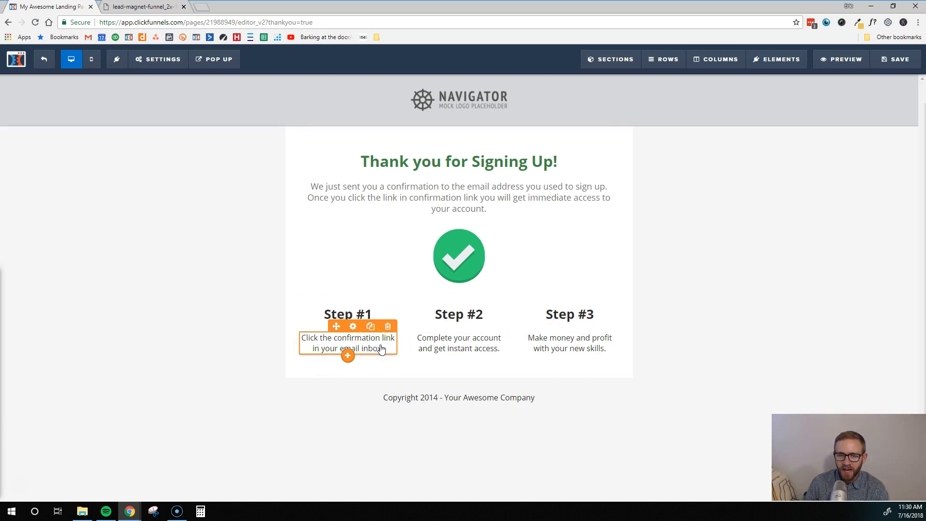
{"action": "left_click", "coordinate": [405, 349]}
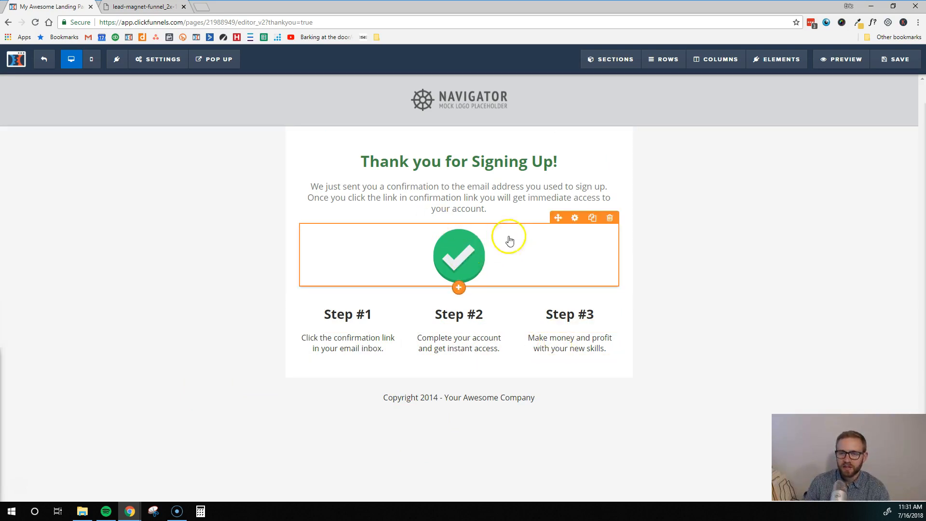
{"action": "left_click", "coordinate": [610, 219]}
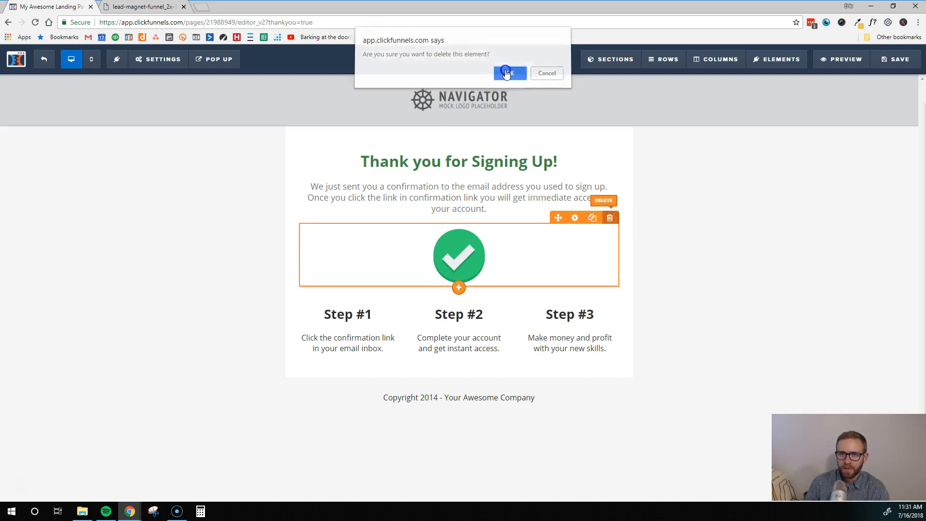
{"action": "left_click", "coordinate": [505, 73]}
Step: Insert a 1-column row below the intro text and place a Video element in it
{"action": "left_click", "coordinate": [459, 221]}
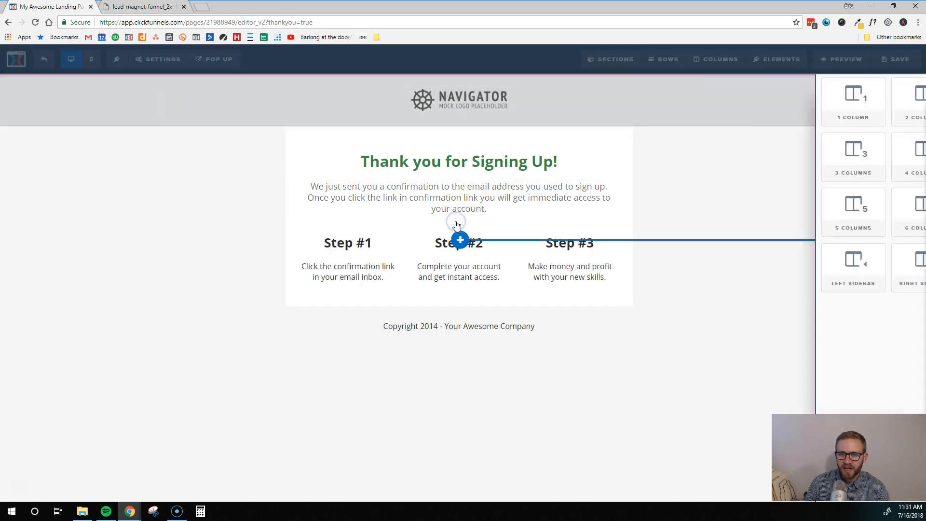
{"action": "left_click", "coordinate": [748, 100]}
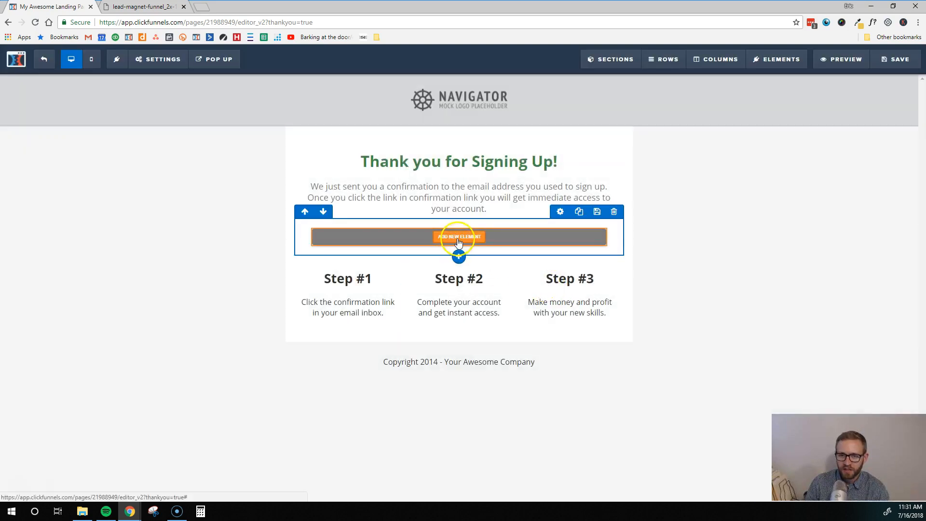
{"action": "left_click", "coordinate": [458, 237]}
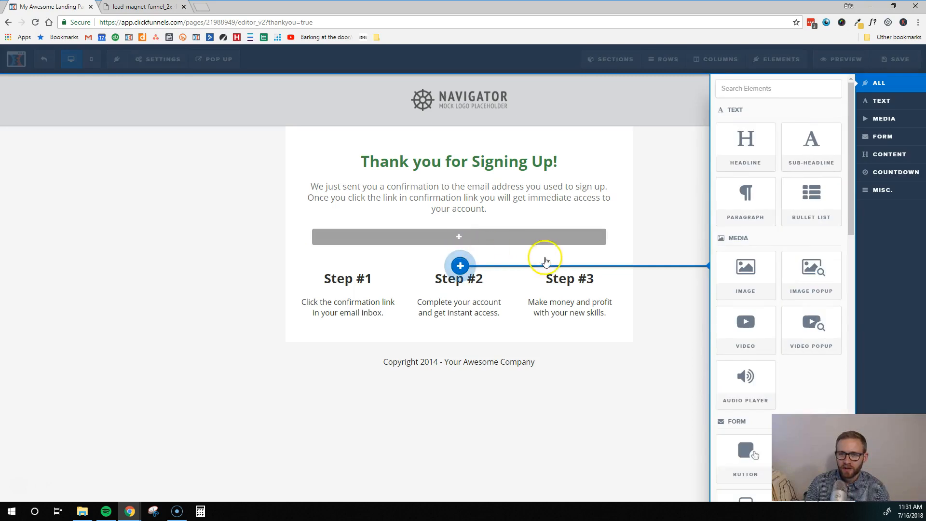
{"action": "scroll", "coordinate": [745, 261], "scroll_direction": "down", "scroll_amount": 1}
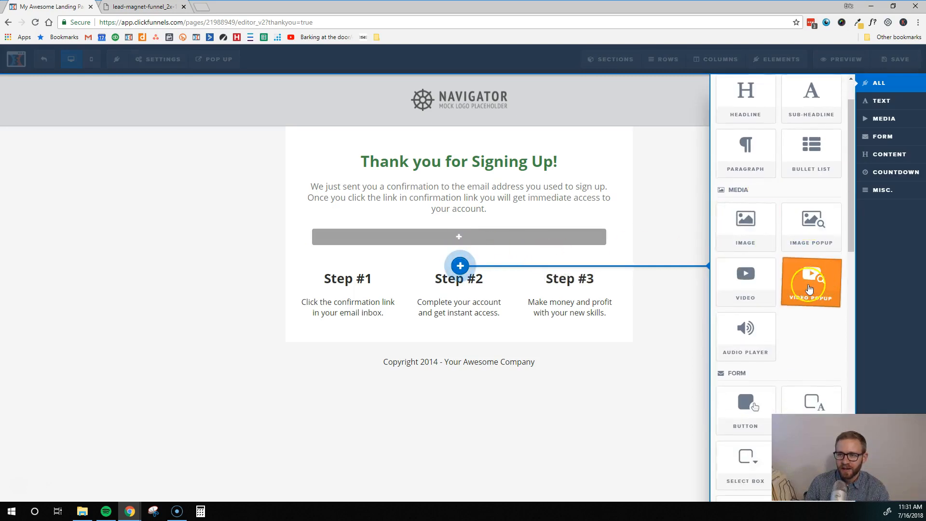
{"action": "left_click", "coordinate": [741, 278]}
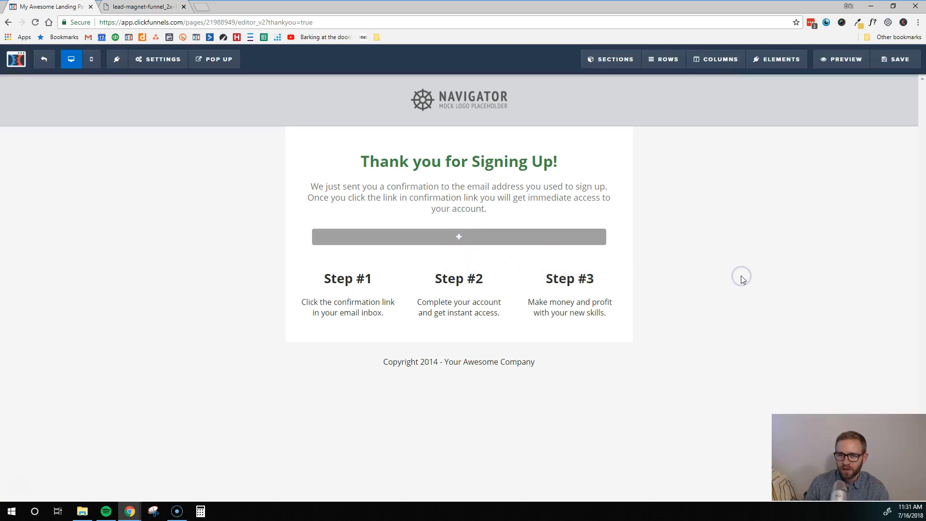
{"action": "left_click", "coordinate": [458, 236]}
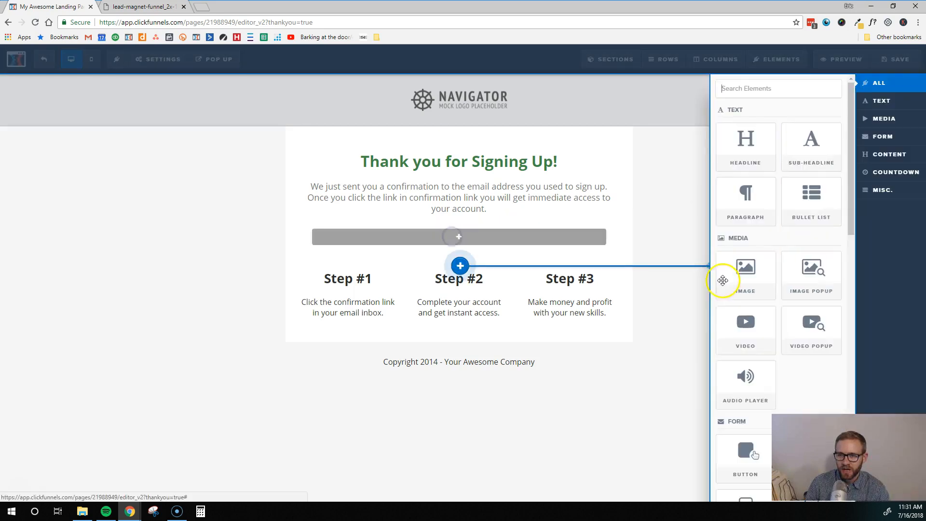
{"action": "left_click", "coordinate": [745, 327]}
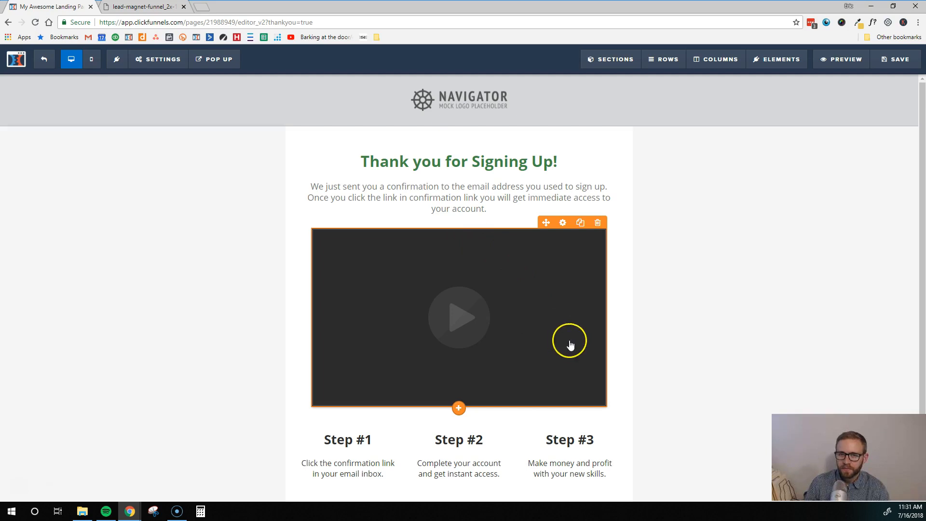
{"action": "scroll", "coordinate": [569, 350], "scroll_direction": "down", "scroll_amount": 1}
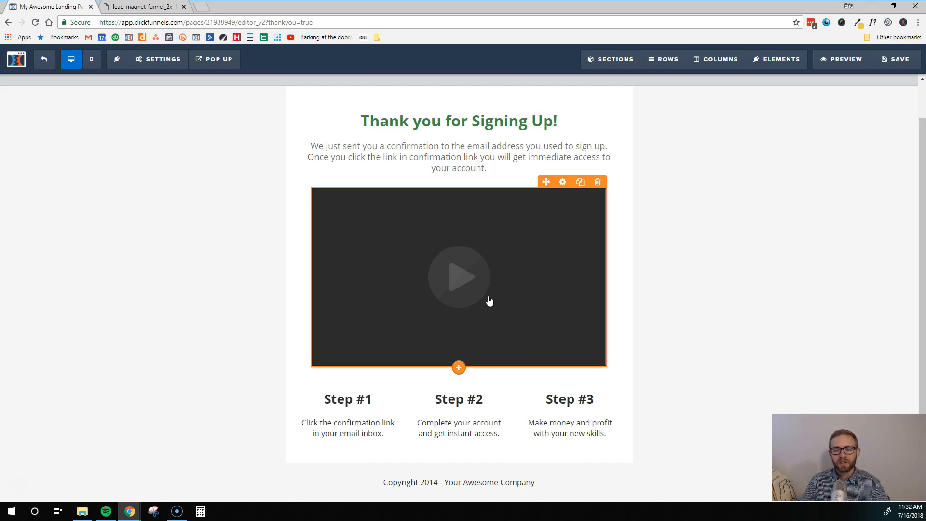
Step: Change the video element's type from Custom Embed to YouTube, then close its settings
{"action": "left_click", "coordinate": [563, 184]}
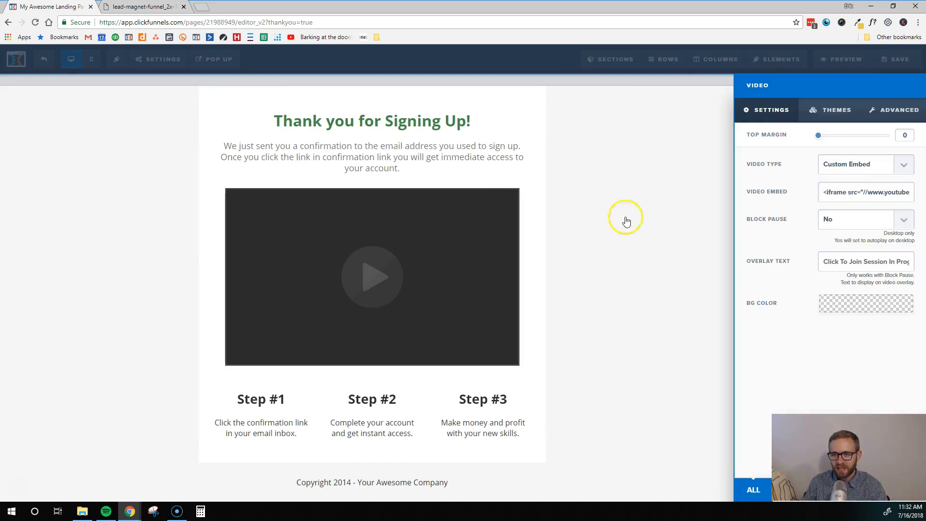
{"action": "left_click", "coordinate": [894, 166]}
{"action": "left_click", "coordinate": [852, 198]}
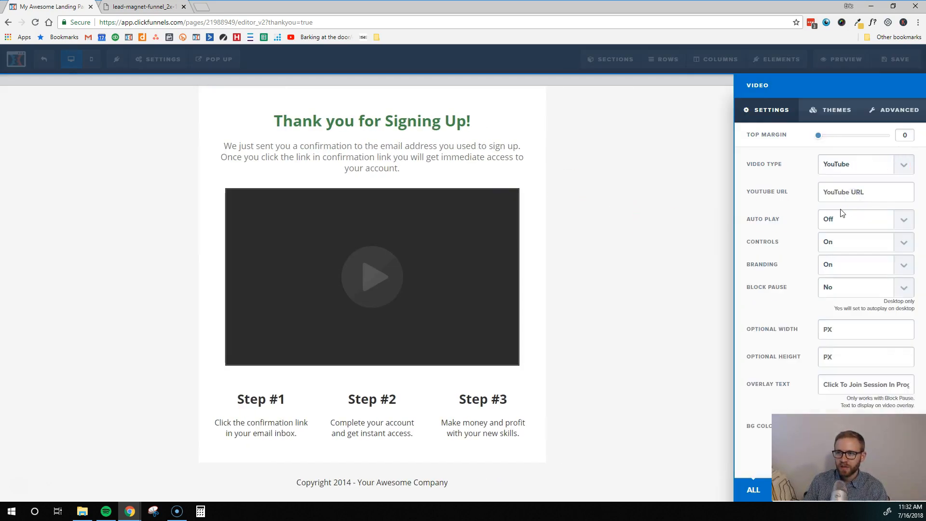
{"action": "left_click", "coordinate": [846, 194]}
{"action": "left_click", "coordinate": [831, 194]}
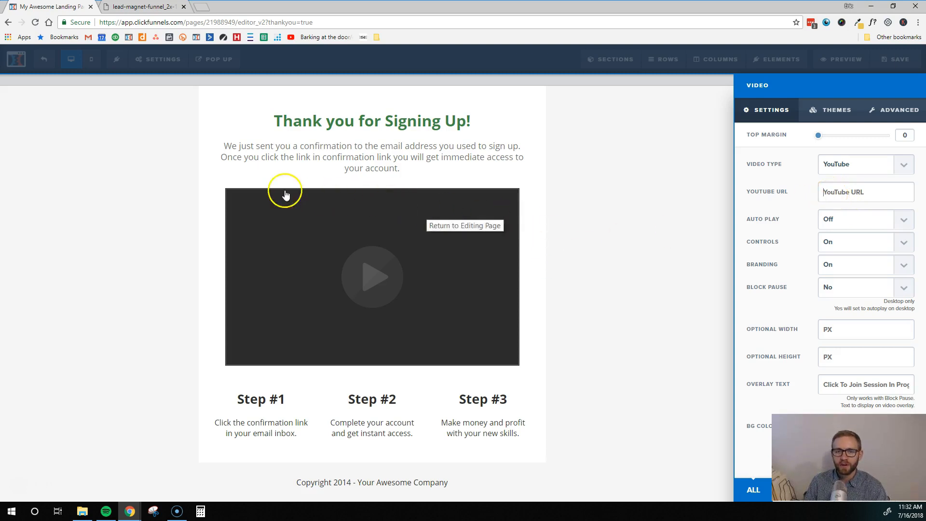
{"action": "left_click", "coordinate": [607, 312]}
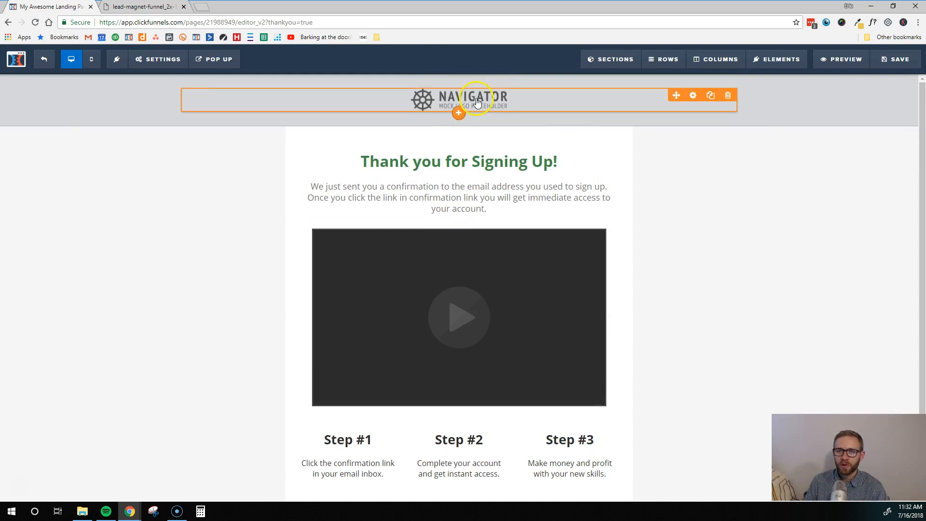
Step: Replace the Navigator header logo with the Bootstrap Biz Growth image
{"action": "left_click", "coordinate": [477, 101]}
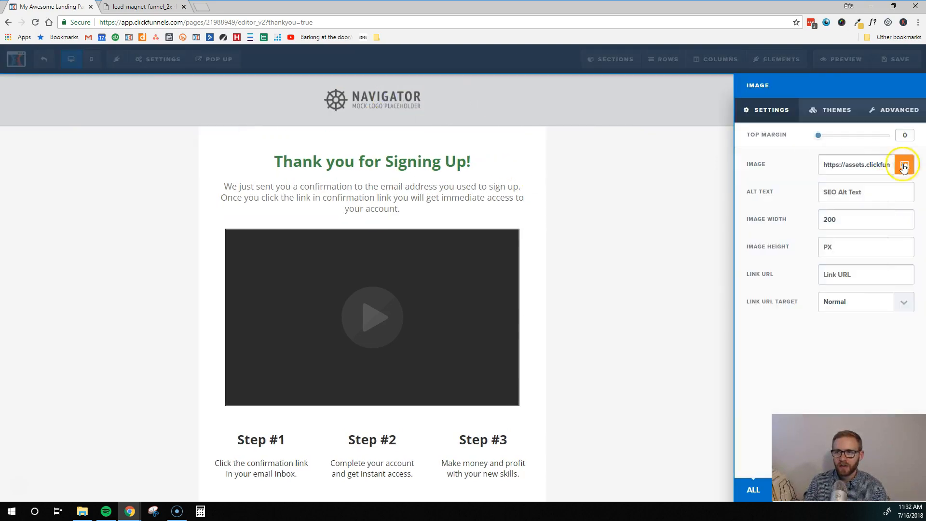
{"action": "left_click", "coordinate": [904, 170]}
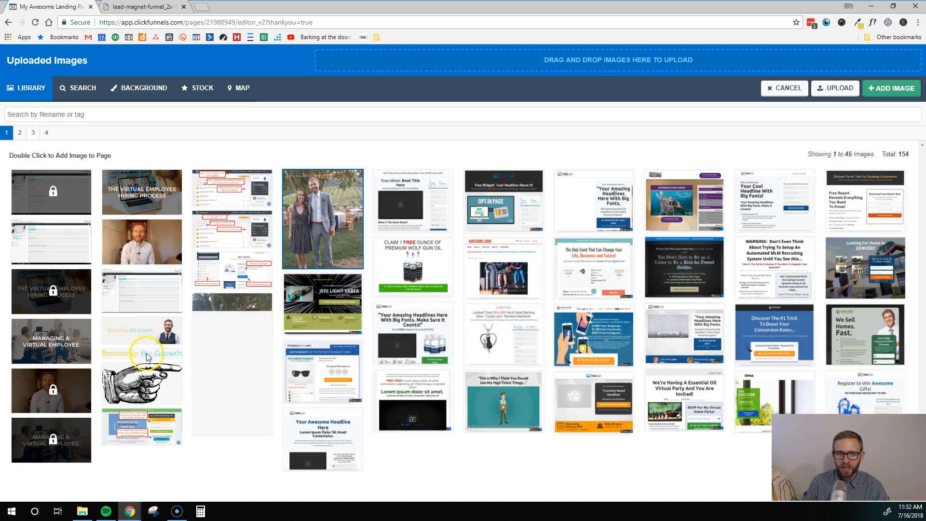
{"action": "left_click", "coordinate": [146, 353]}
{"action": "left_click", "coordinate": [892, 88]}
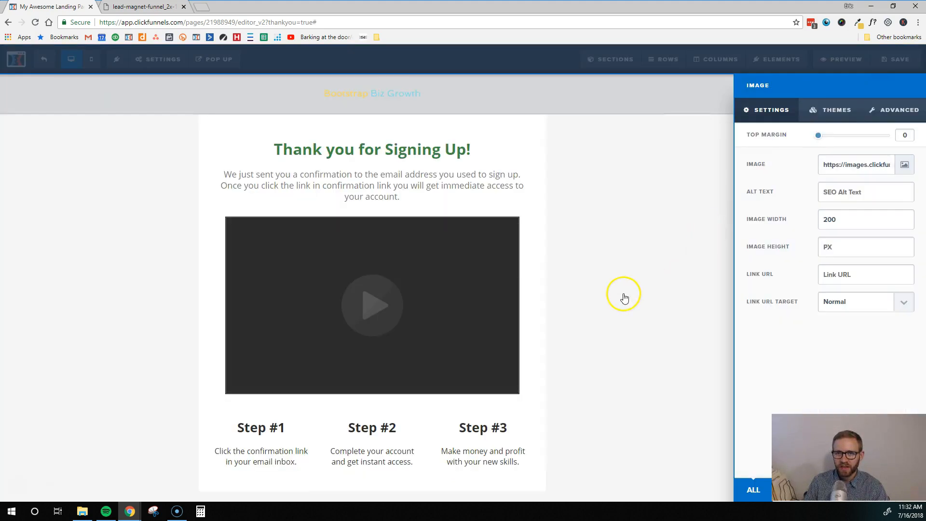
{"action": "left_click", "coordinate": [657, 142]}
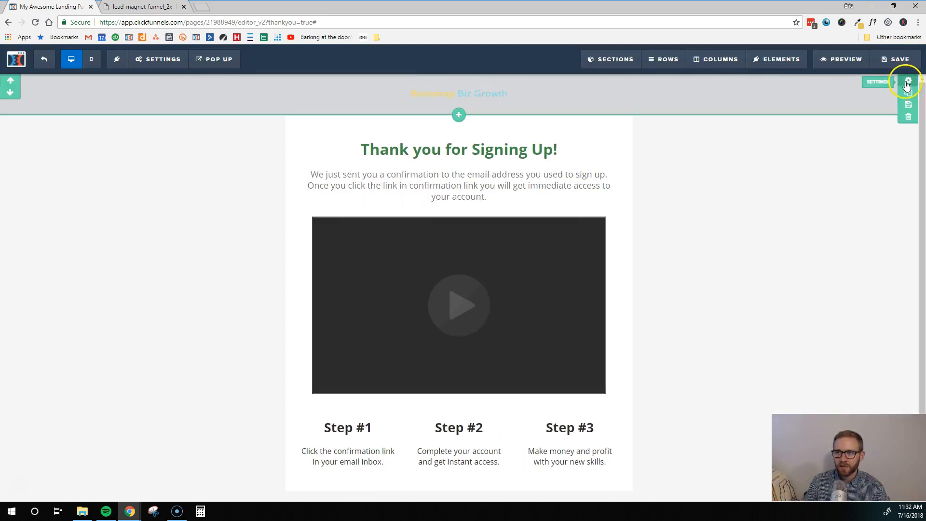
Step: Set the header section's background colour to white
{"action": "left_click", "coordinate": [907, 81]}
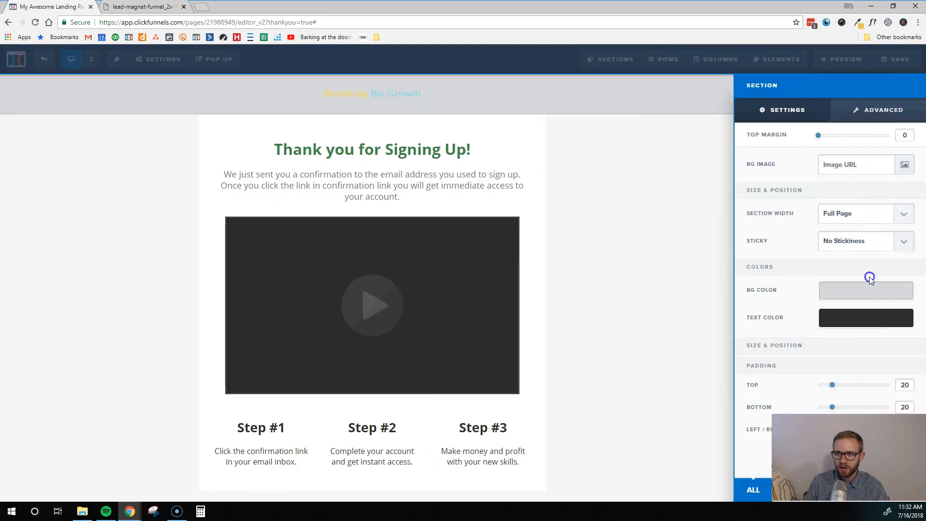
{"action": "left_click", "coordinate": [858, 291]}
{"action": "left_click", "coordinate": [809, 324]}
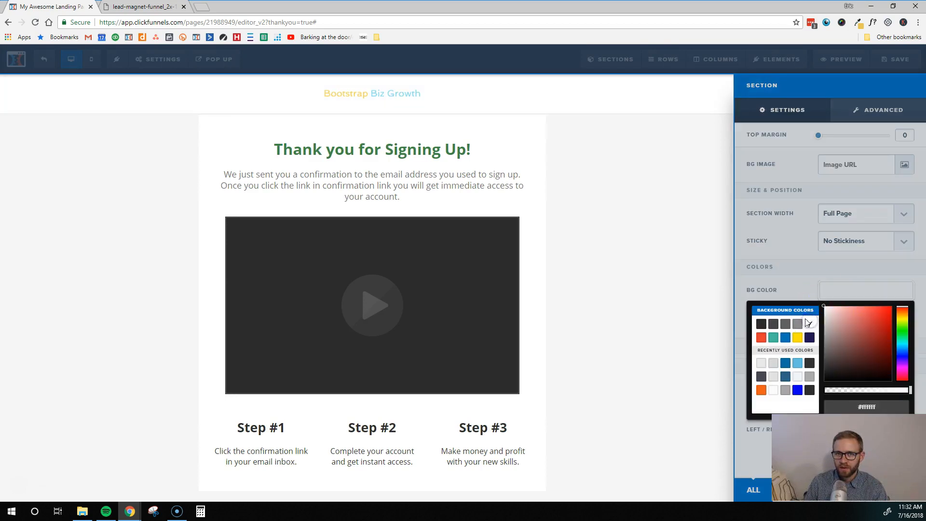
{"action": "left_click", "coordinate": [669, 278]}
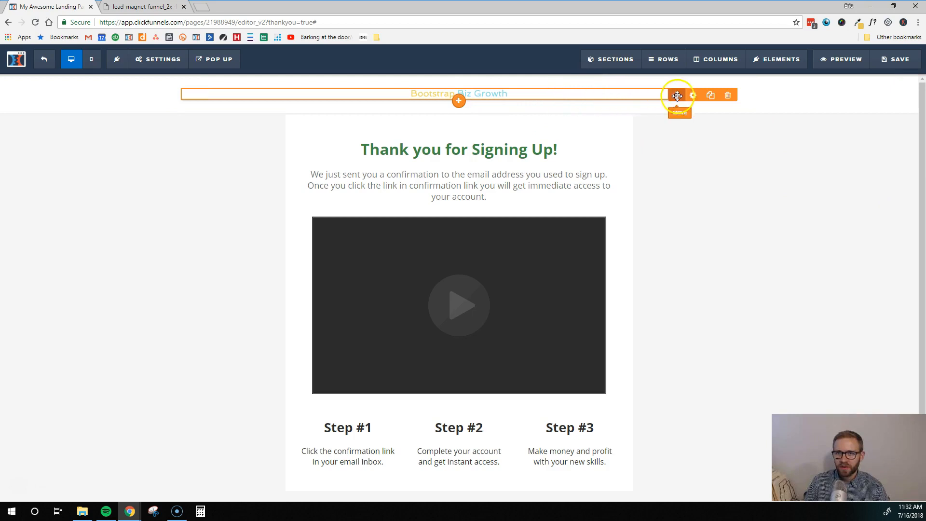
Step: Increase the logo's image width from 200 to 400
{"action": "left_click", "coordinate": [694, 96]}
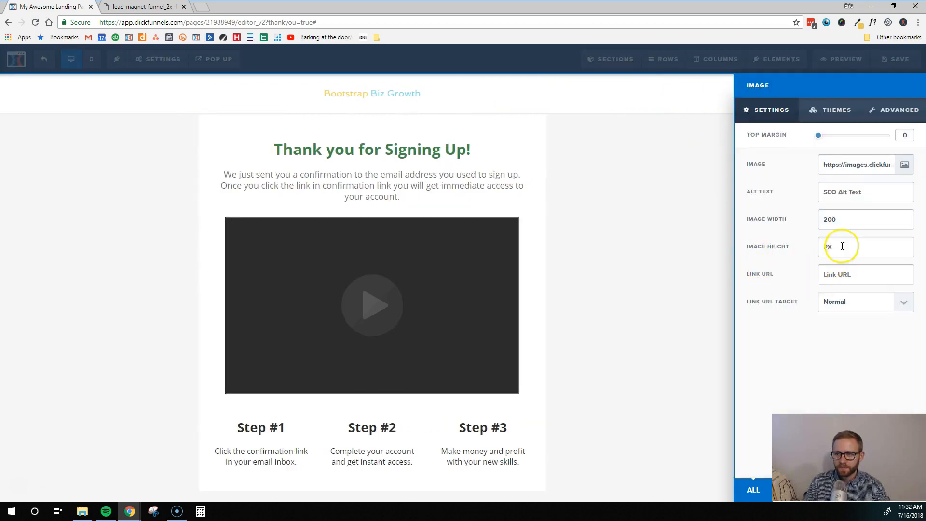
{"action": "left_click", "coordinate": [837, 221]}
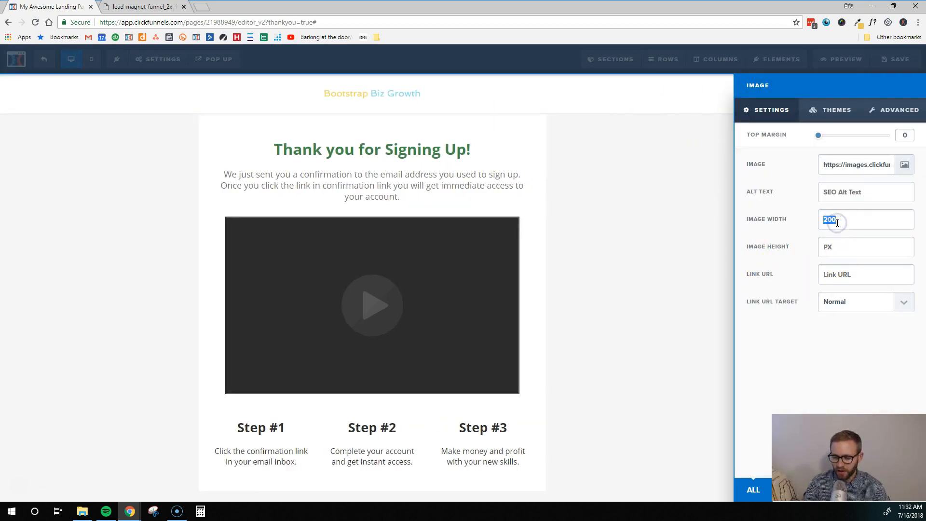
{"action": "type", "text": "400"}
{"action": "left_click", "coordinate": [686, 269]}
{"action": "scroll", "coordinate": [807, 319], "scroll_direction": "down", "scroll_amount": 1}
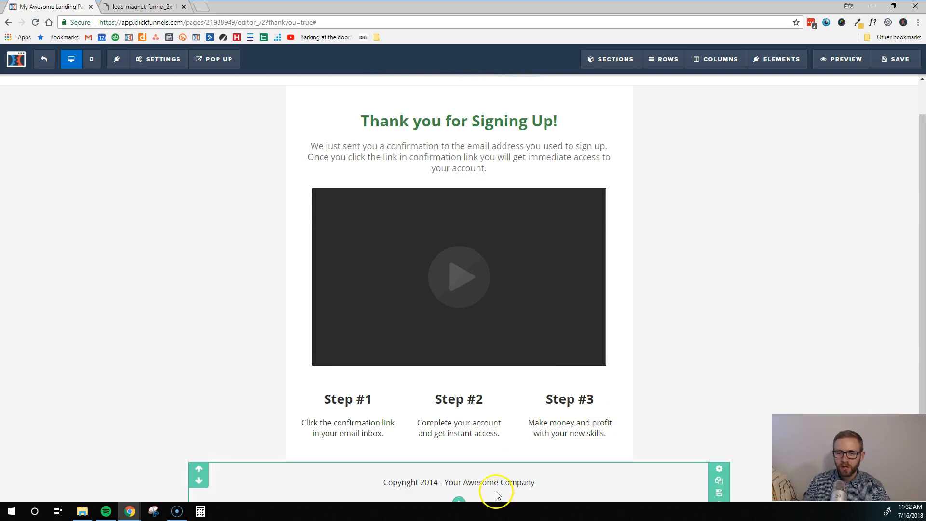
Step: Replace 'Your Awesome Company' in the footer copyright with 'Bootstrap Biz Growth'
{"action": "triple_click", "coordinate": [481, 484]}
{"action": "left_click", "coordinate": [461, 483]}
{"action": "left_click", "coordinate": [447, 482]}
{"action": "left_click_drag", "start_coordinate": [445, 482], "coordinate": [582, 479]}
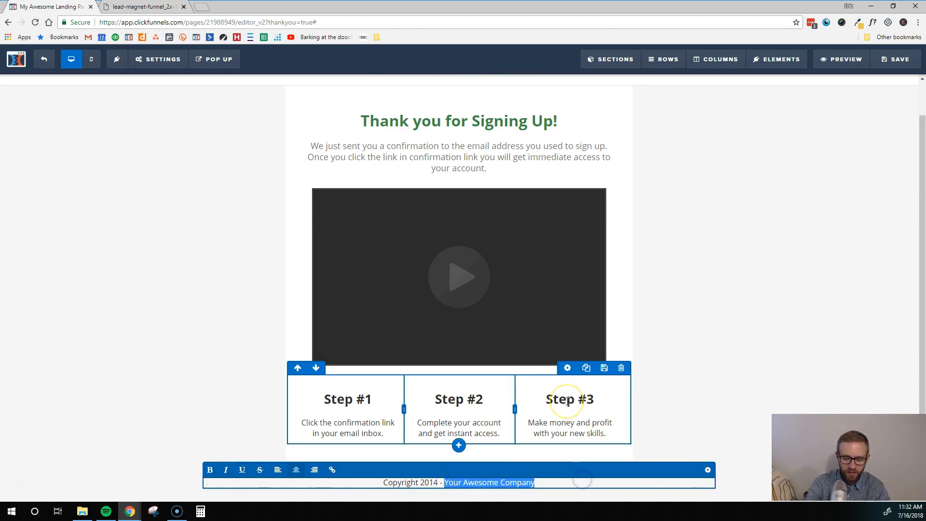
{"action": "type", "text": "Bootstrap"}
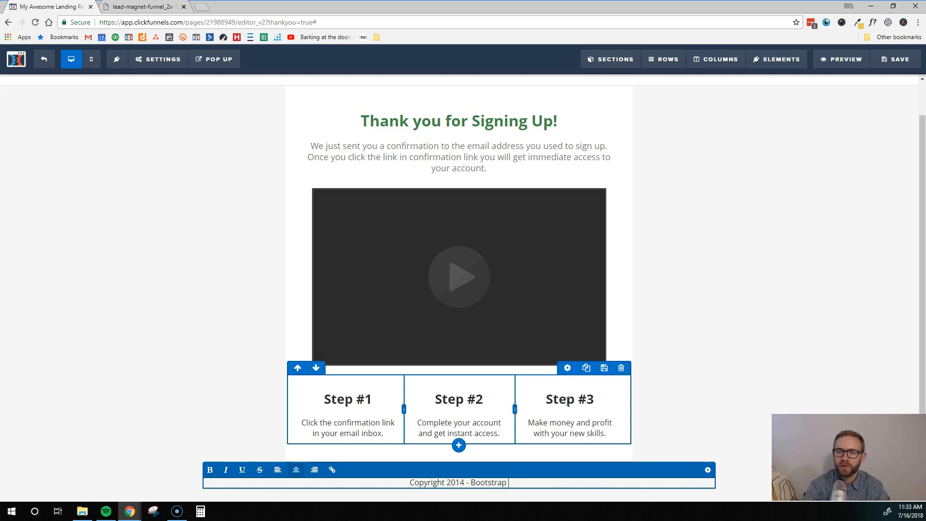
{"action": "type", "text": "B"}
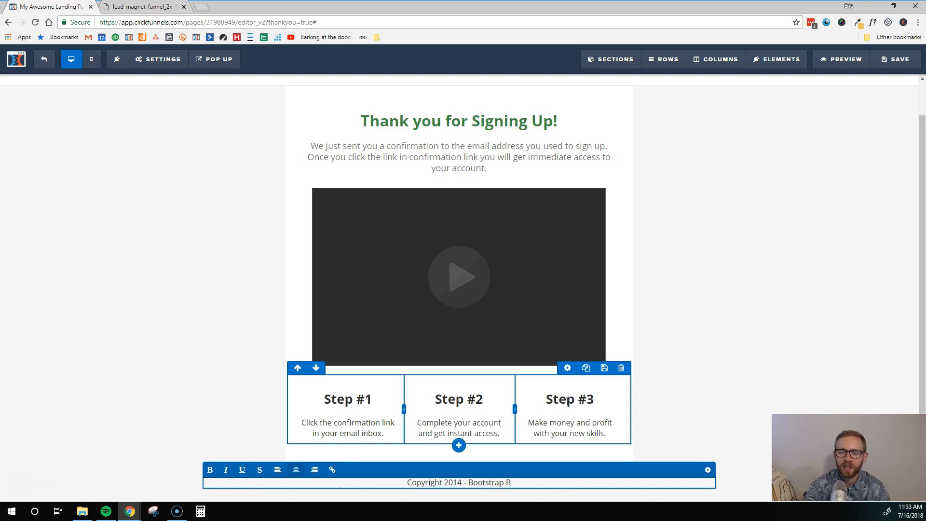
{"action": "type", "text": "iz Growth"}
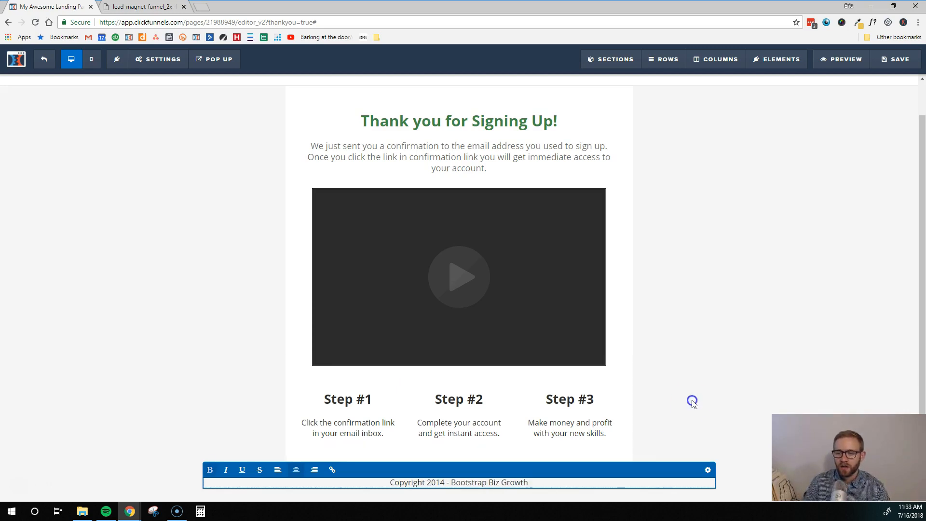
{"action": "left_click", "coordinate": [692, 401]}
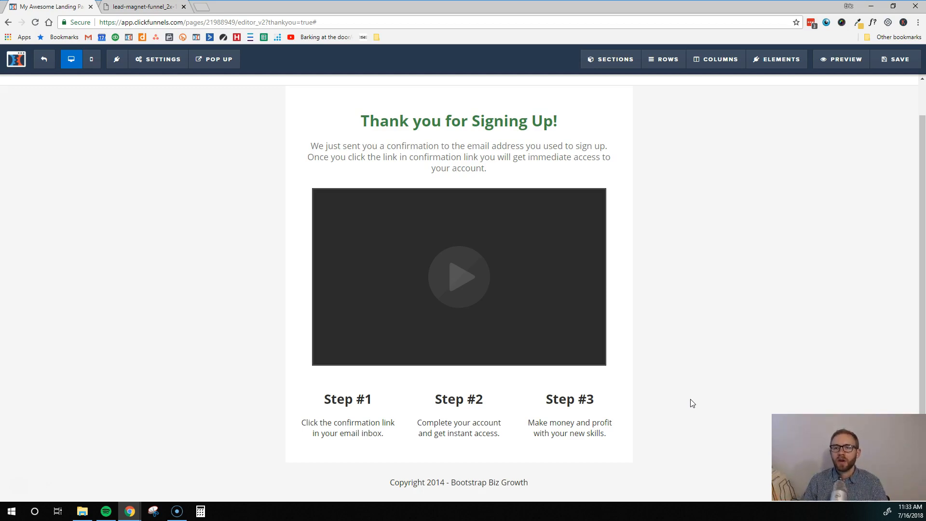
Step: Give the page the SEO title 'Thank you', save it, and exit to the funnel overview
{"action": "left_click", "coordinate": [905, 59]}
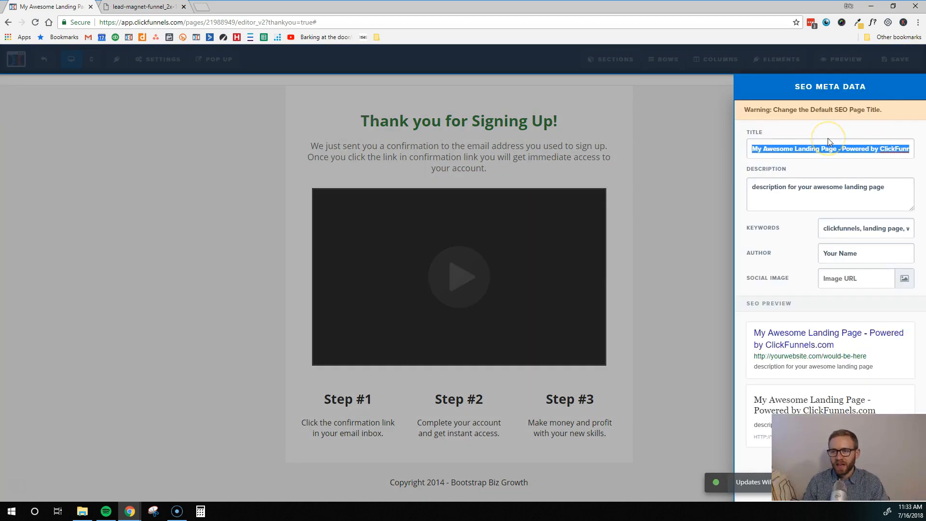
{"action": "type", "text": "Thank you"}
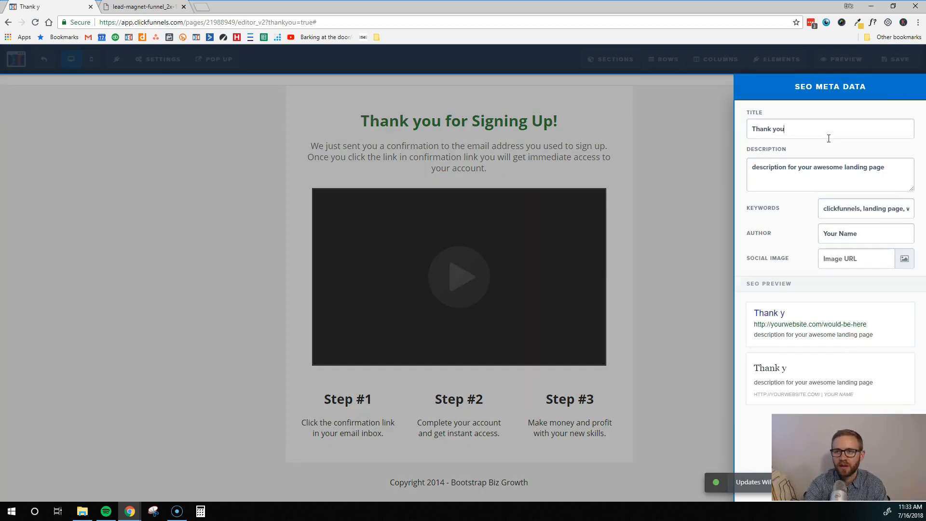
{"action": "left_click", "coordinate": [715, 437]}
{"action": "left_click", "coordinate": [893, 62]}
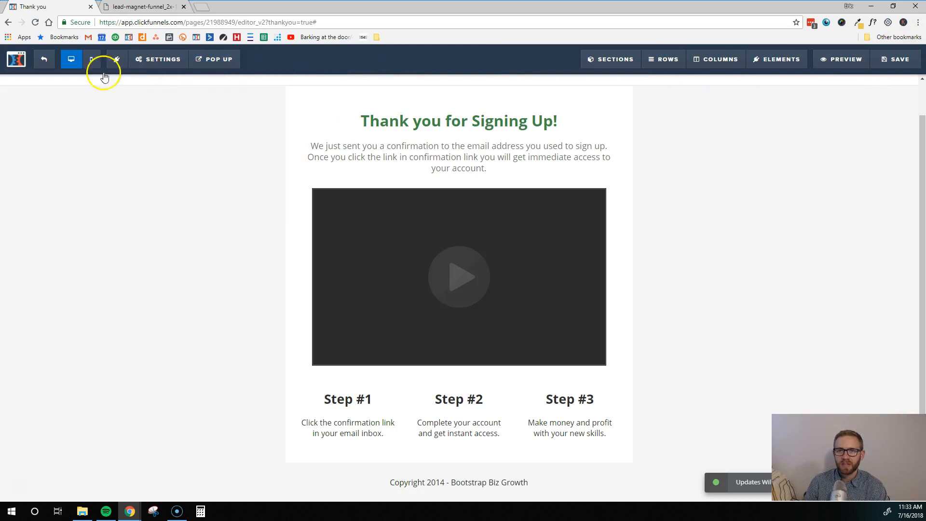
{"action": "left_click", "coordinate": [45, 59]}
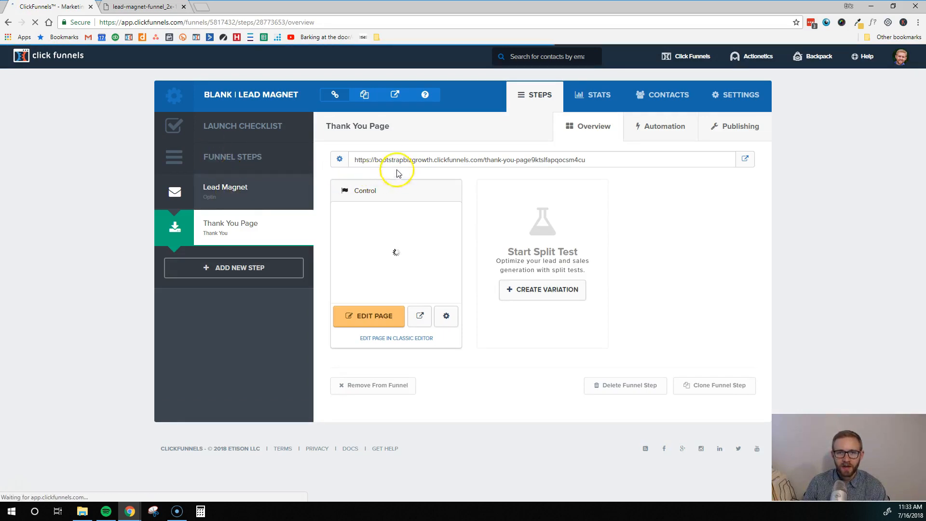
Step: Copy the Lead Magnet step's page URL and open a new browser tab
{"action": "left_click", "coordinate": [246, 182]}
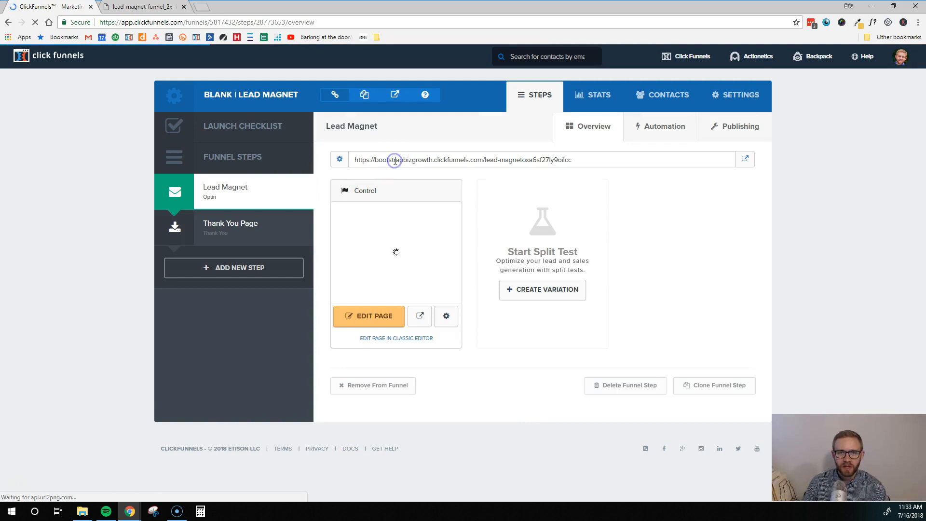
{"action": "left_click", "coordinate": [434, 159]}
{"action": "key", "text": "ctrl+c"}
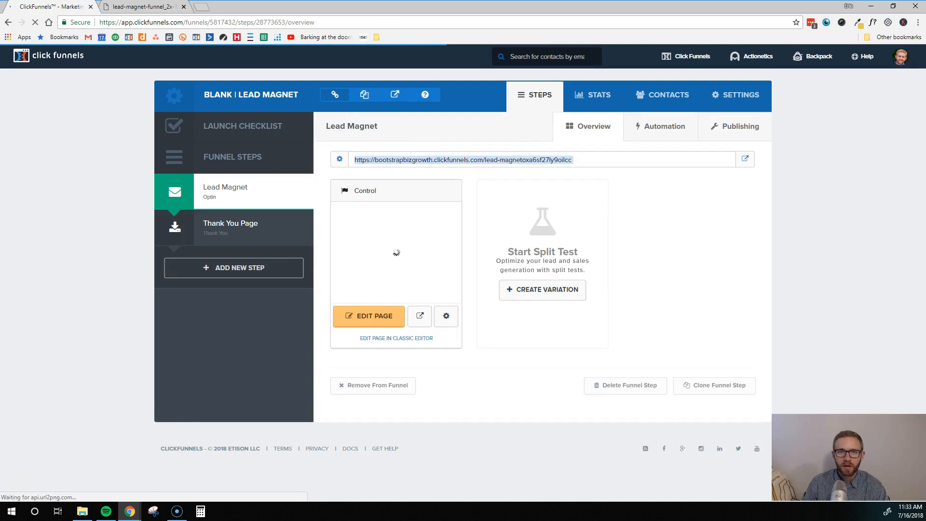
{"action": "left_click", "coordinate": [211, 6]}
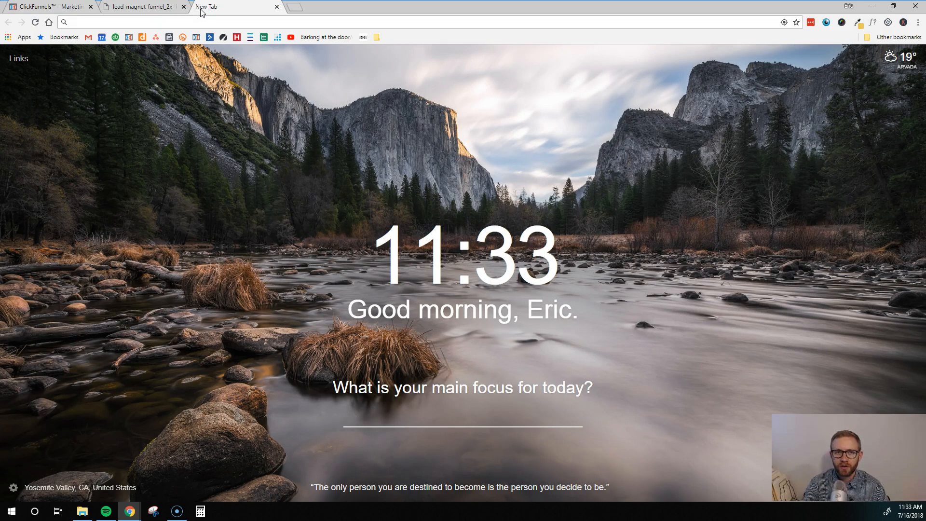
Step: Load the copied opt-in URL and submit a test email address through the form
{"action": "key", "text": "ctrl+v"}
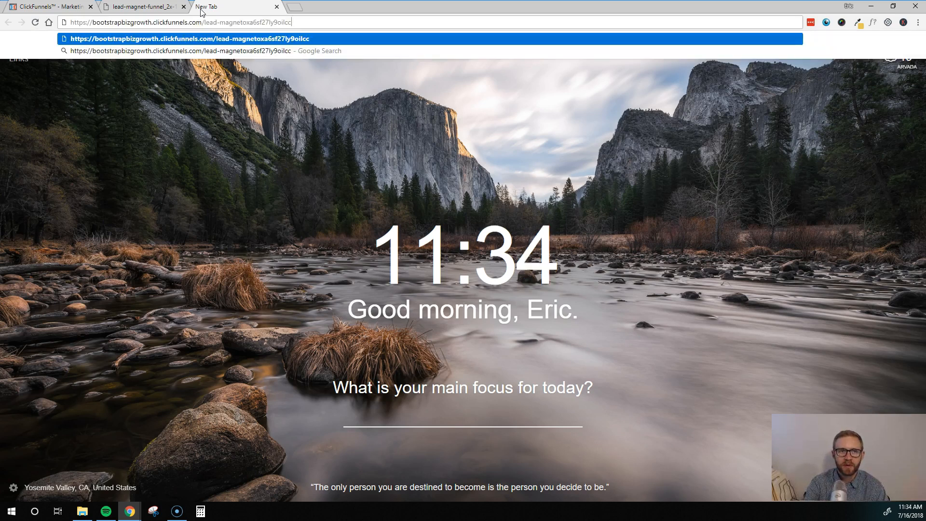
{"action": "key", "text": "Return"}
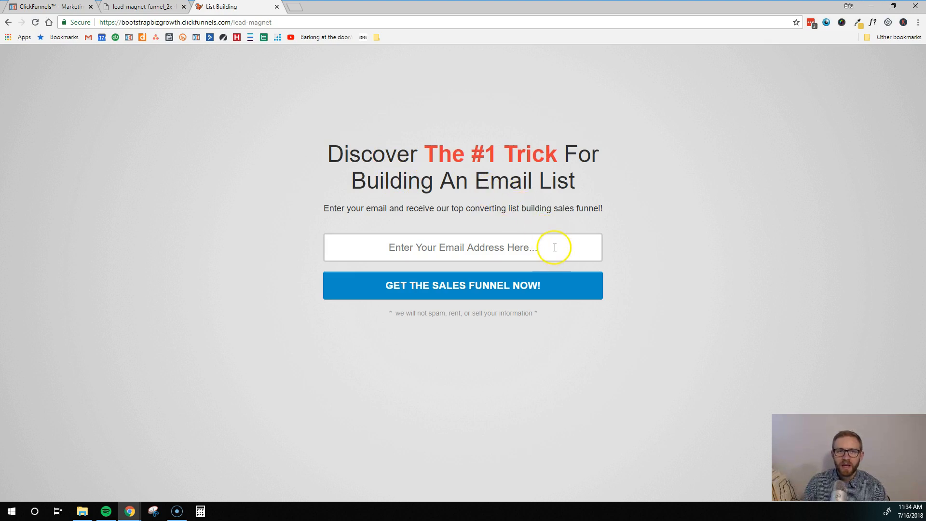
{"action": "left_click", "coordinate": [444, 247]}
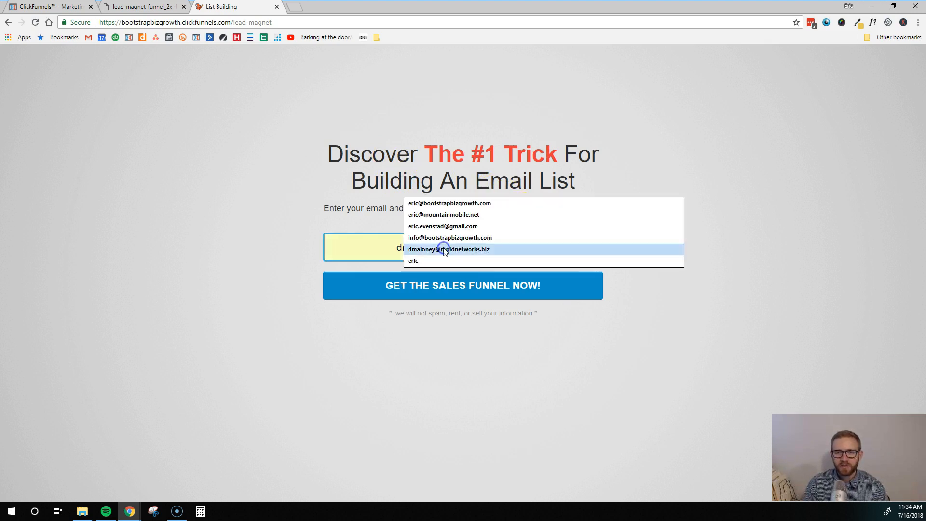
{"action": "left_click", "coordinate": [327, 246]}
{"action": "left_click", "coordinate": [423, 251]}
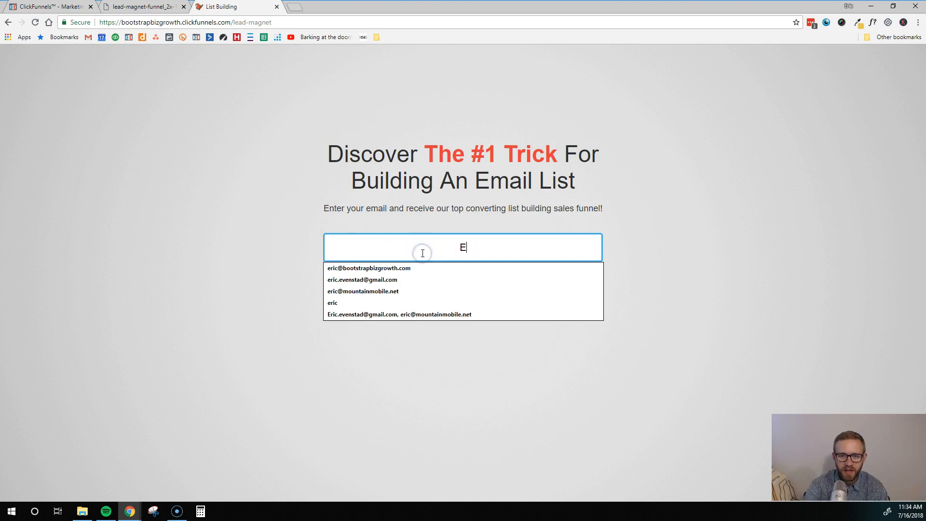
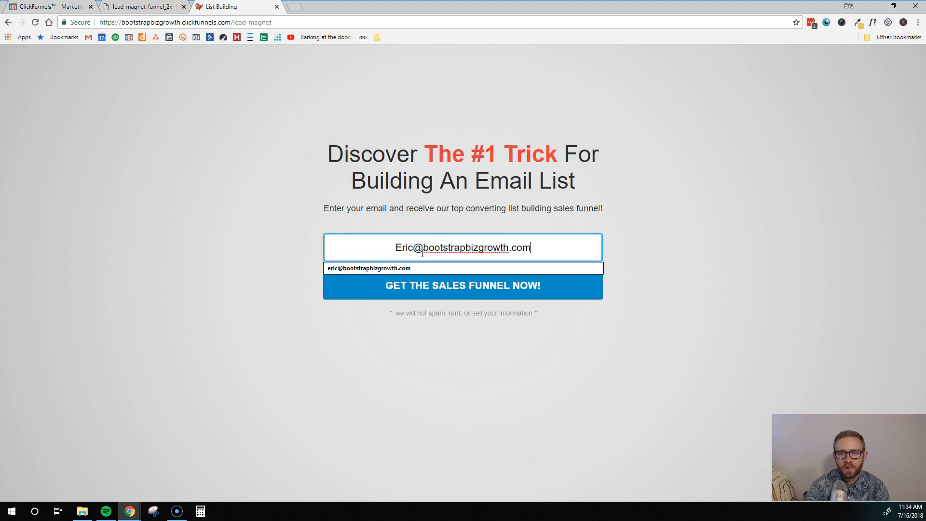
{"action": "left_click", "coordinate": [443, 296]}
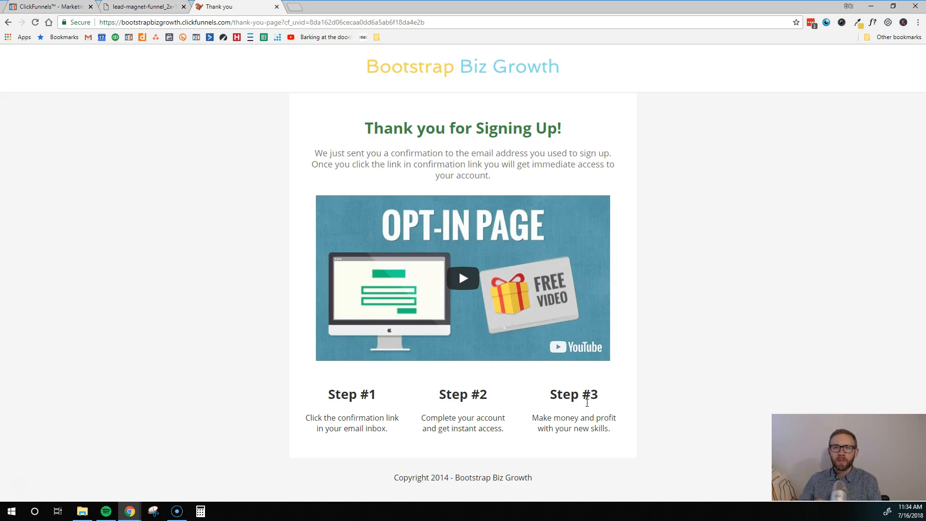
{"action": "left_click", "coordinate": [554, 412]}
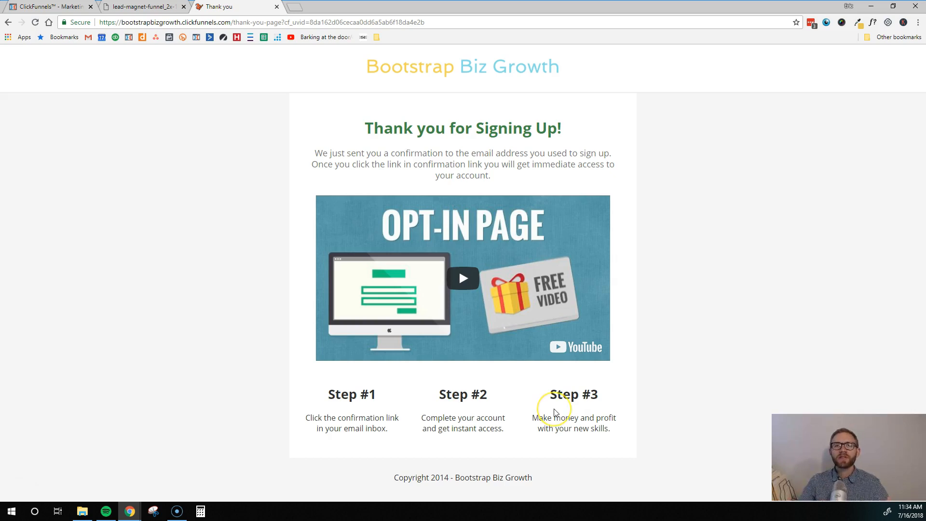